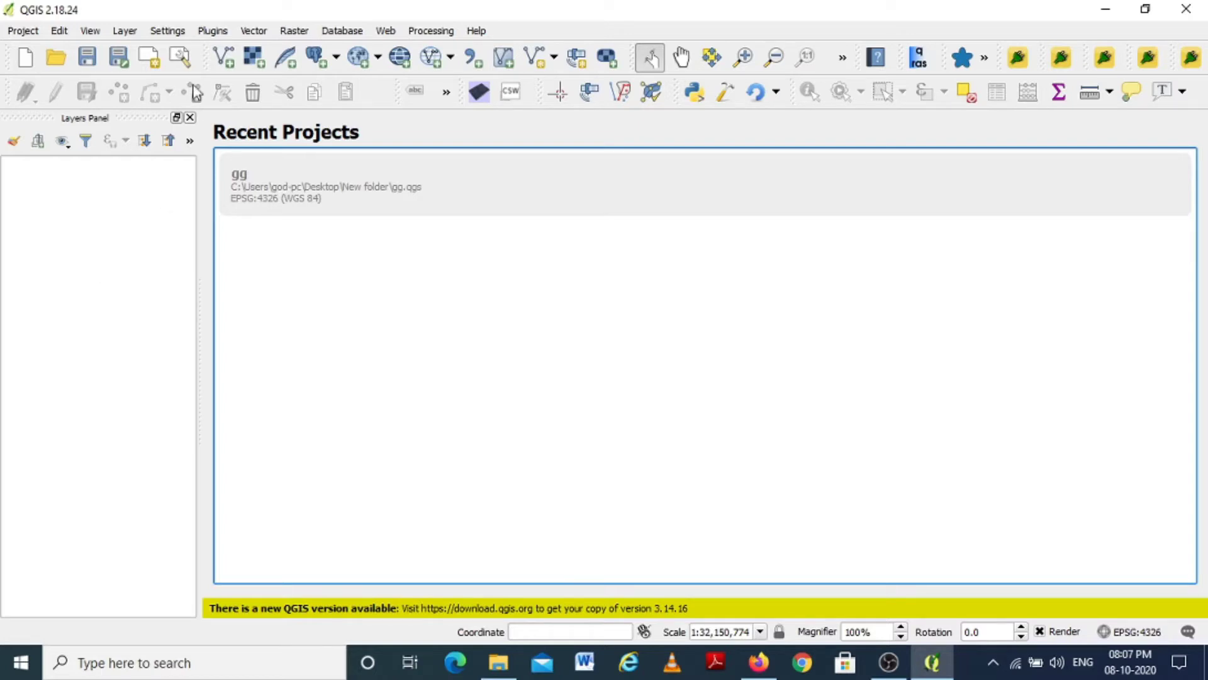
- Open the plugin manager, browse All and Installed, then list the 794 not-installed plugins
{"action": "left_click", "coordinate": [202, 32]}
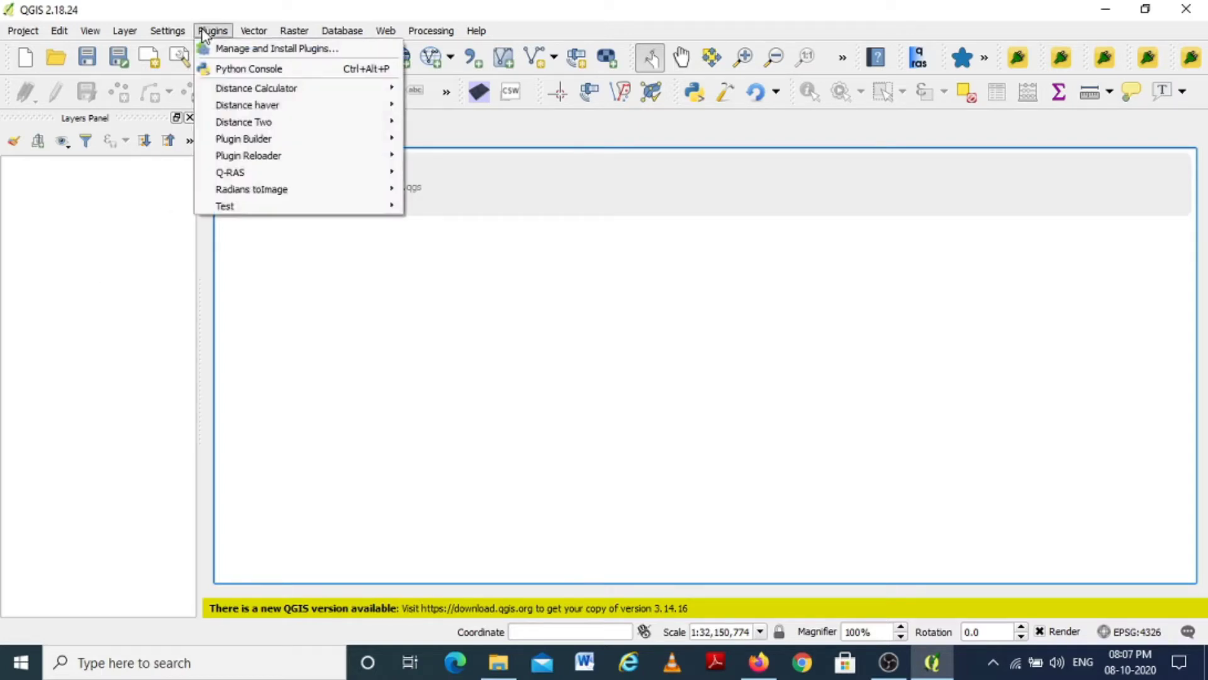
{"action": "left_click", "coordinate": [251, 49]}
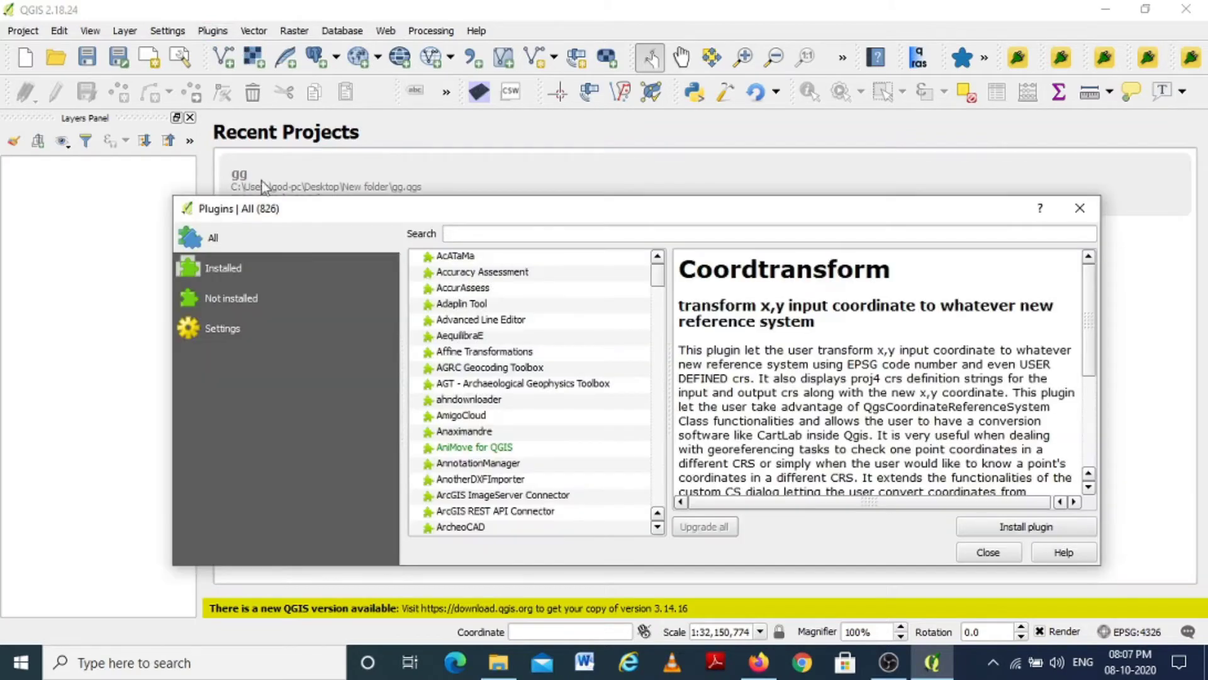
{"action": "left_click", "coordinate": [216, 267]}
{"action": "left_click", "coordinate": [205, 239]}
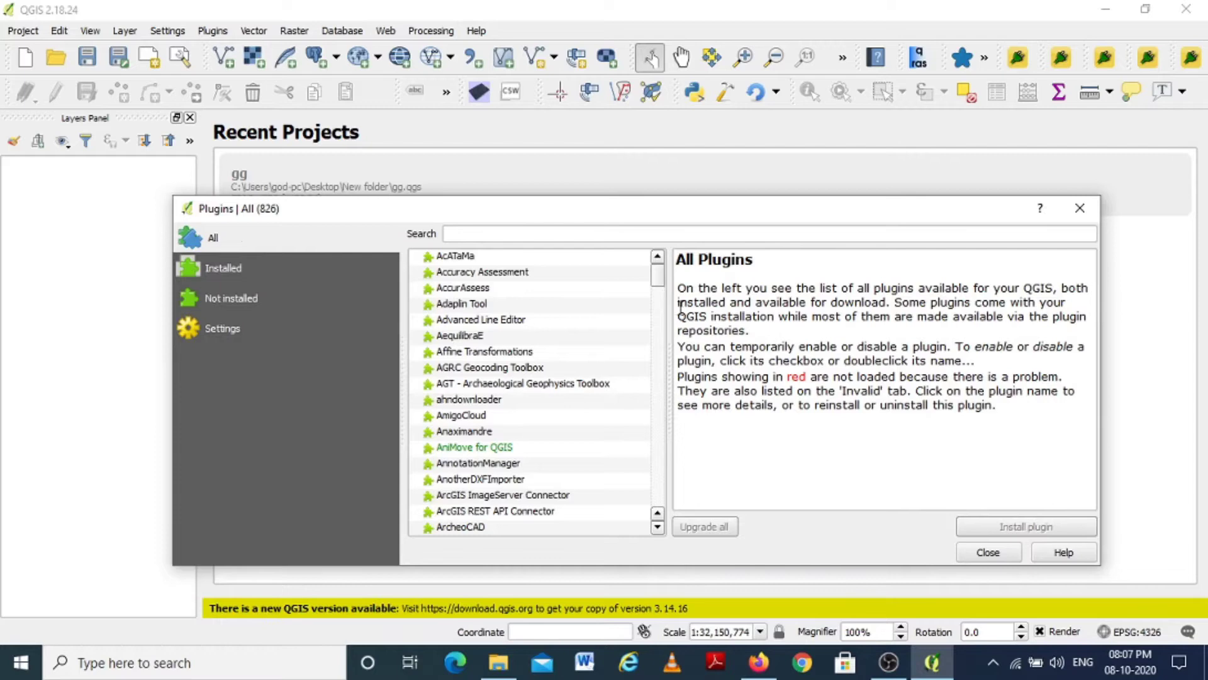
{"action": "mouse_move", "coordinate": [657, 275]}
{"action": "left_mouse_down"}
{"action": "mouse_move", "coordinate": [654, 302]}
{"action": "mouse_move", "coordinate": [651, 269]}
{"action": "left_mouse_up"}
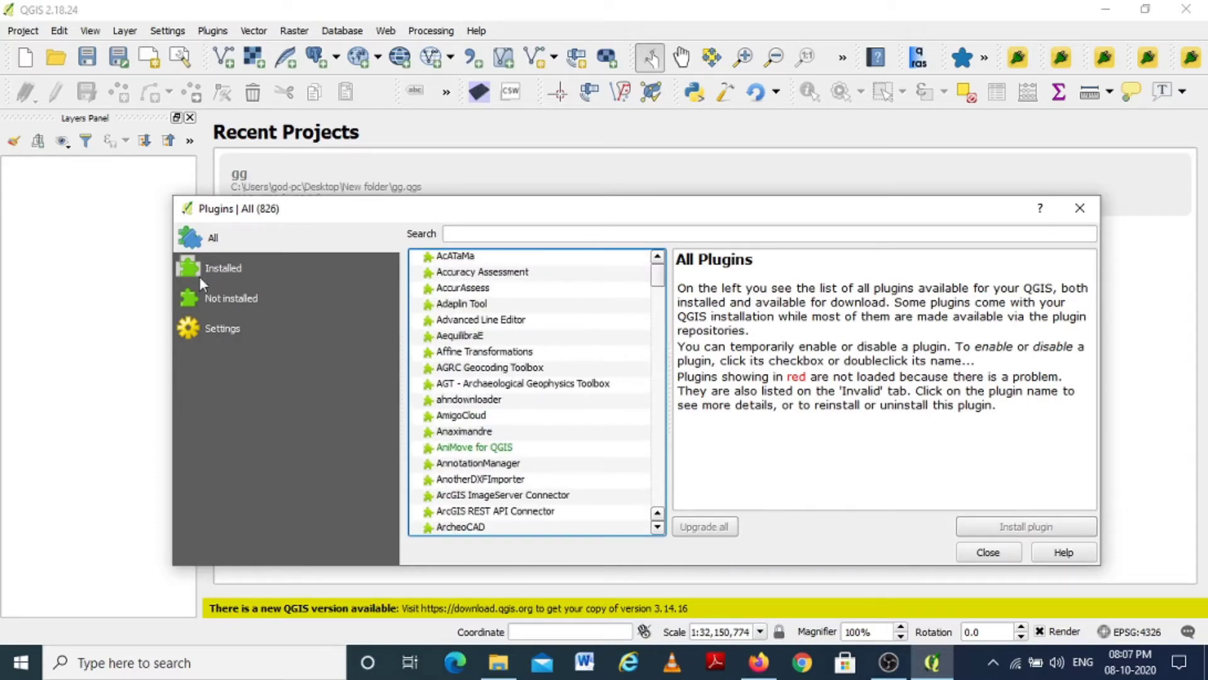
{"action": "left_click", "coordinate": [228, 271]}
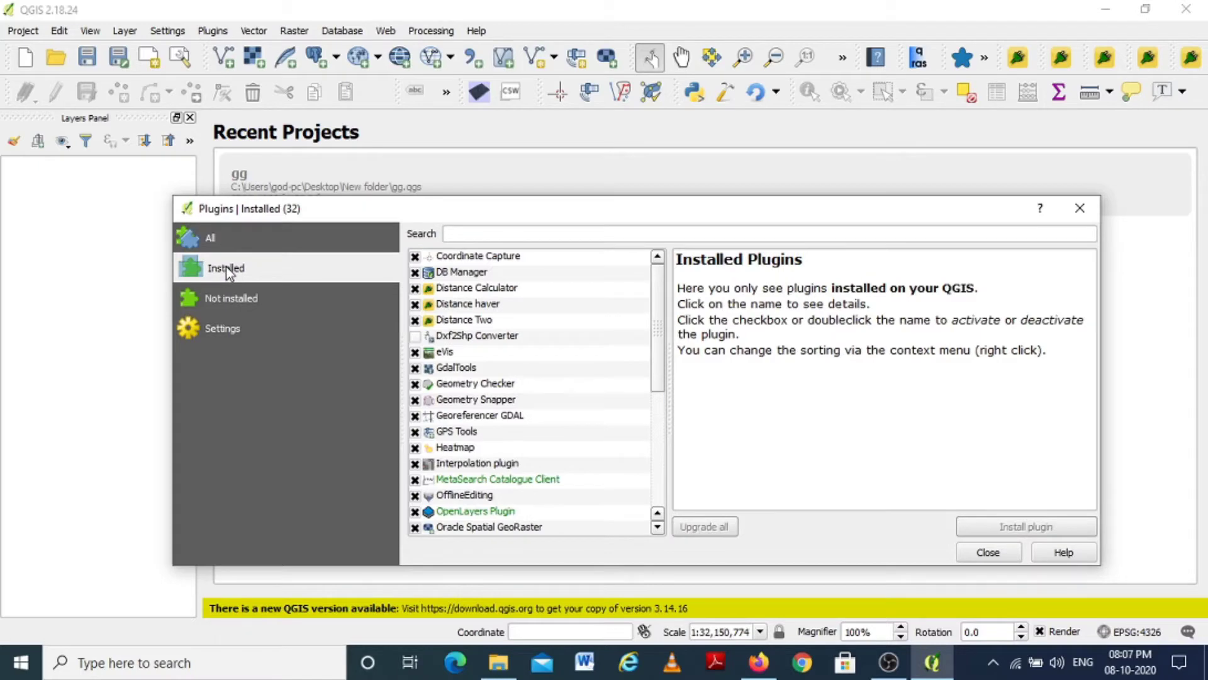
{"action": "mouse_move", "coordinate": [659, 312]}
{"action": "left_mouse_down"}
{"action": "mouse_move", "coordinate": [665, 397]}
{"action": "mouse_move", "coordinate": [665, 312]}
{"action": "left_mouse_up"}
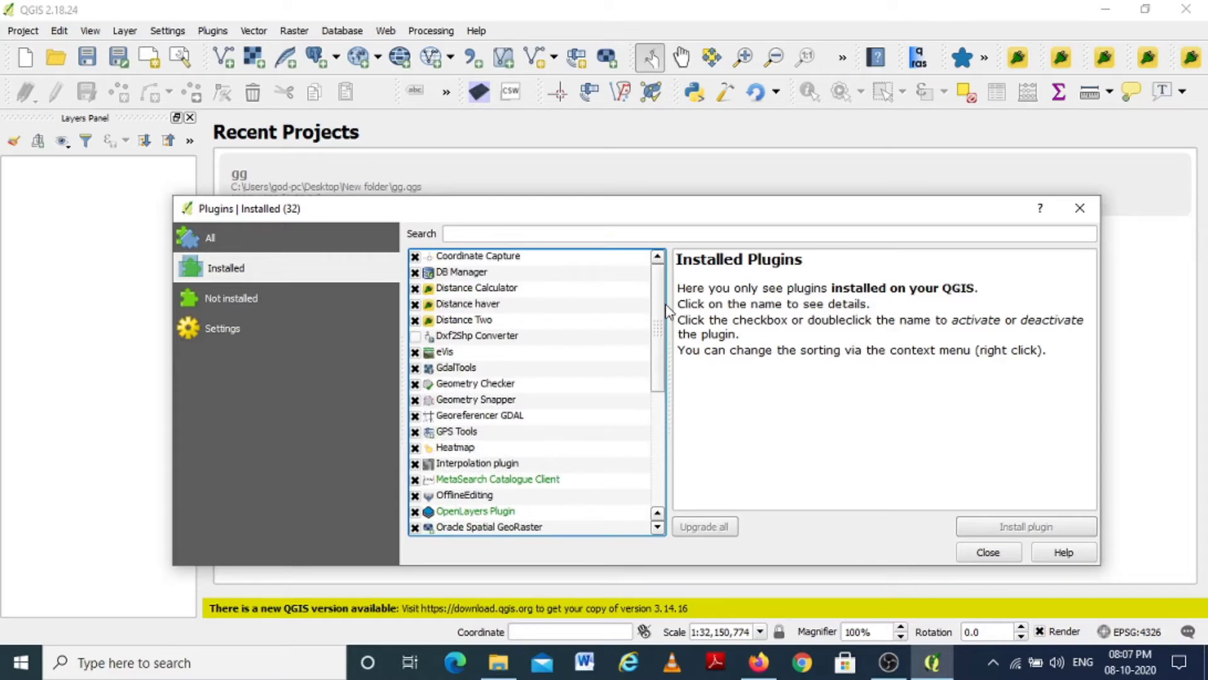
{"action": "left_click", "coordinate": [225, 298]}
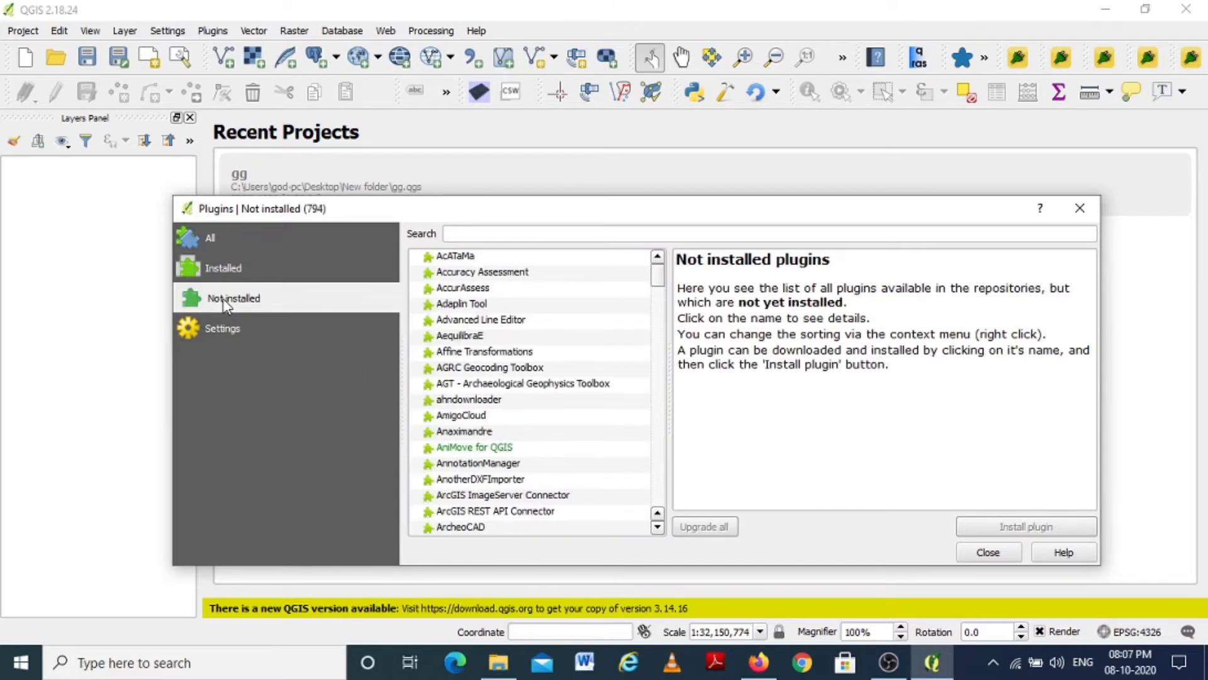
{"action": "left_click_drag", "start_coordinate": [660, 274], "coordinate": [660, 297]}
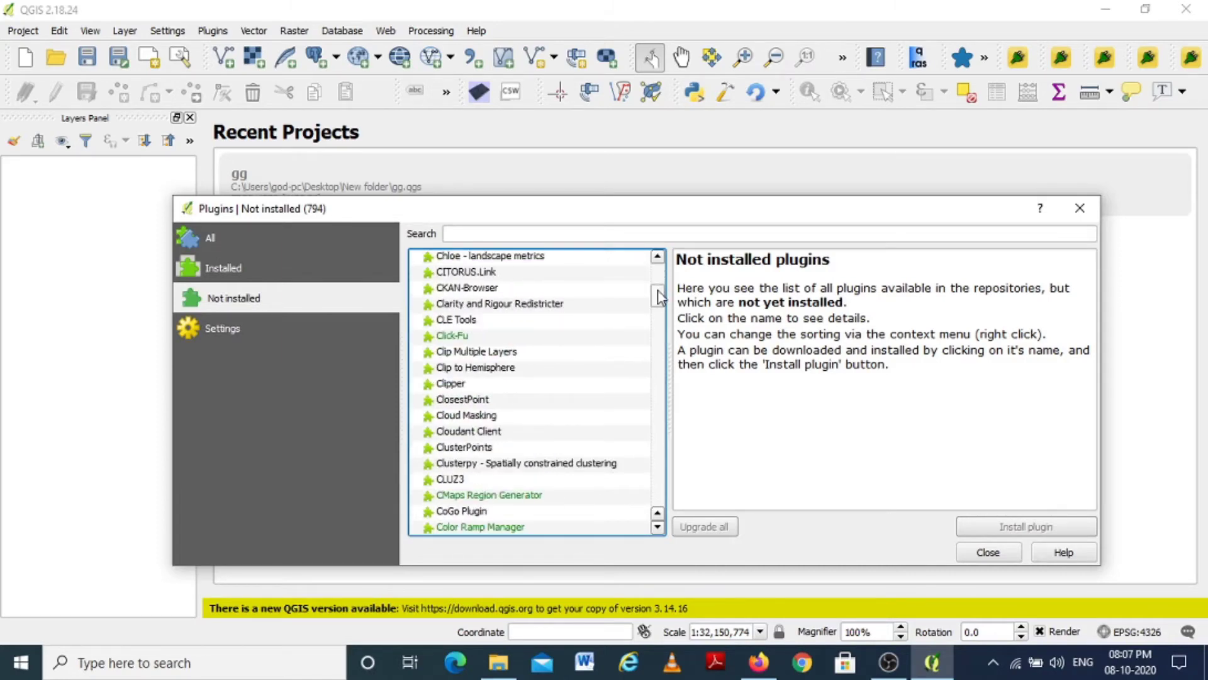
{"action": "left_click_drag", "start_coordinate": [659, 297], "coordinate": [659, 275]}
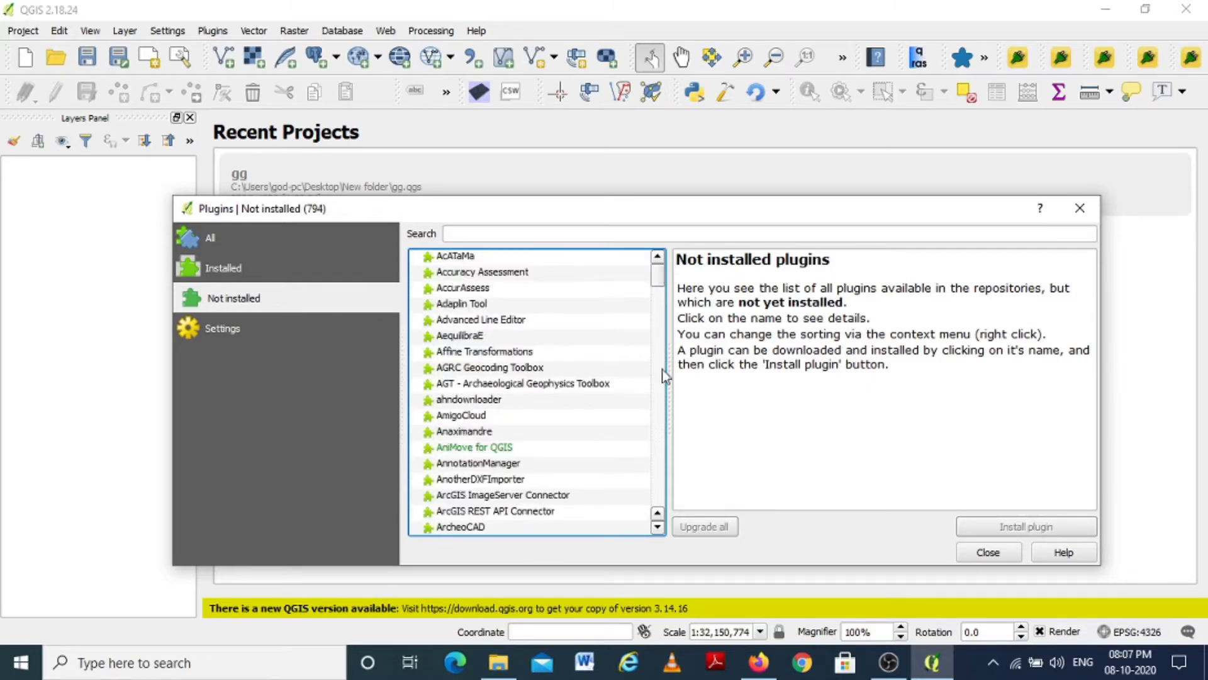
{"action": "mouse_move", "coordinate": [658, 273]}
{"action": "left_mouse_down"}
{"action": "mouse_move", "coordinate": [659, 505]}
{"action": "mouse_move", "coordinate": [672, 229]}
{"action": "left_mouse_up"}
- Glance at AmigoCloud, then search 'to decimal' and select the To Decimal plugin
{"action": "left_click", "coordinate": [454, 233]}
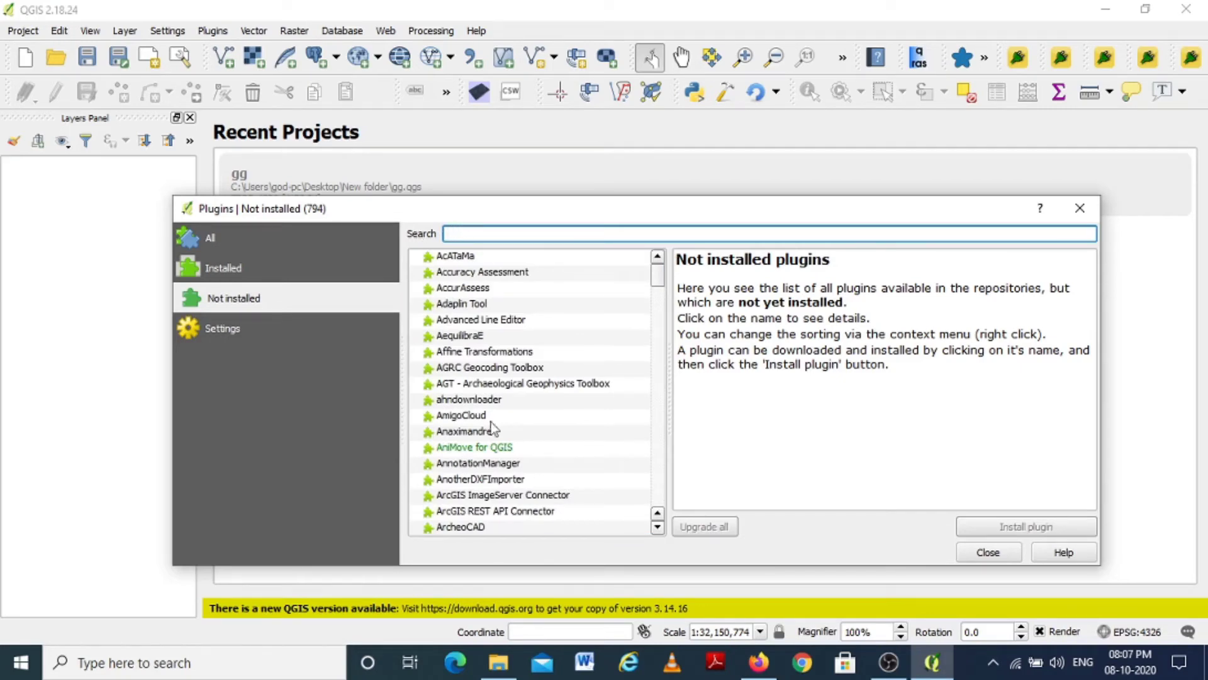
{"action": "left_click", "coordinate": [463, 418]}
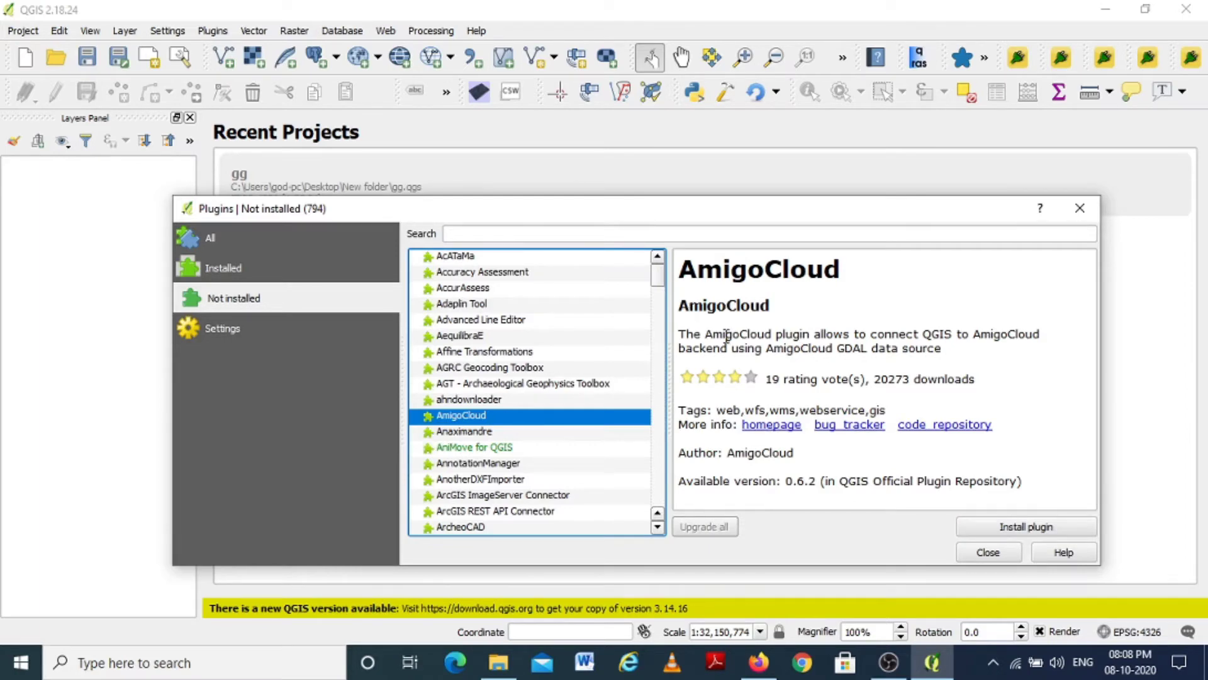
{"action": "left_click", "coordinate": [458, 233]}
{"action": "type", "text": "to"}
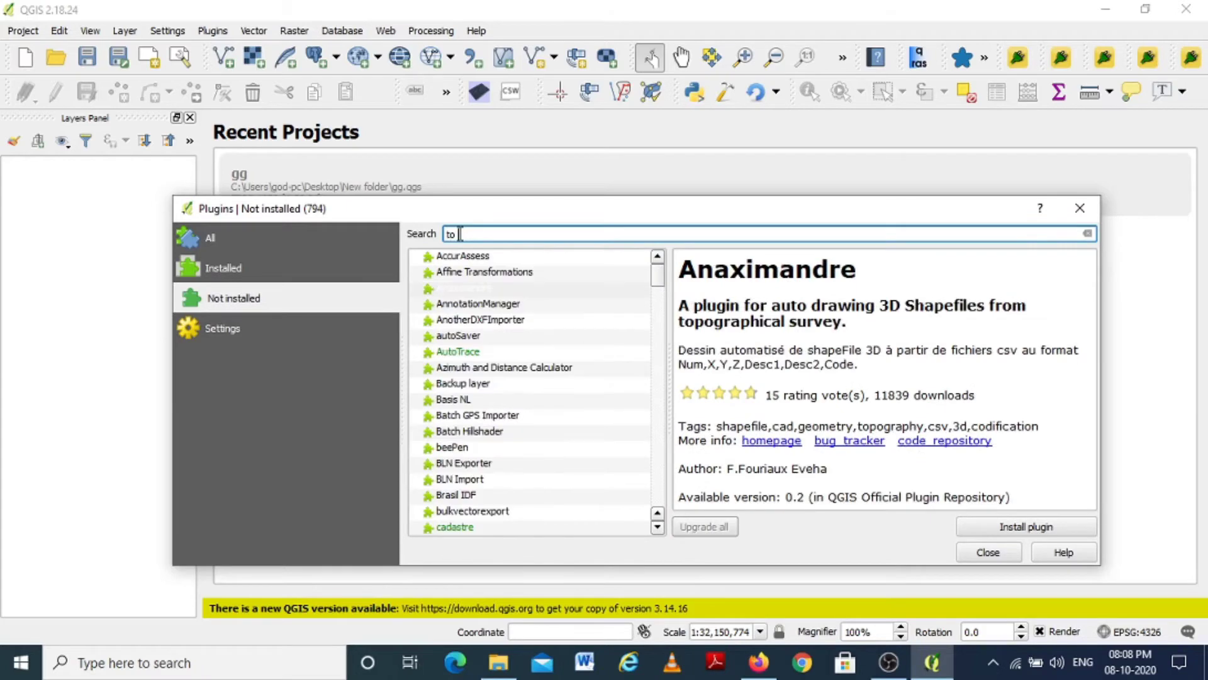
{"action": "type", "text": " dec"}
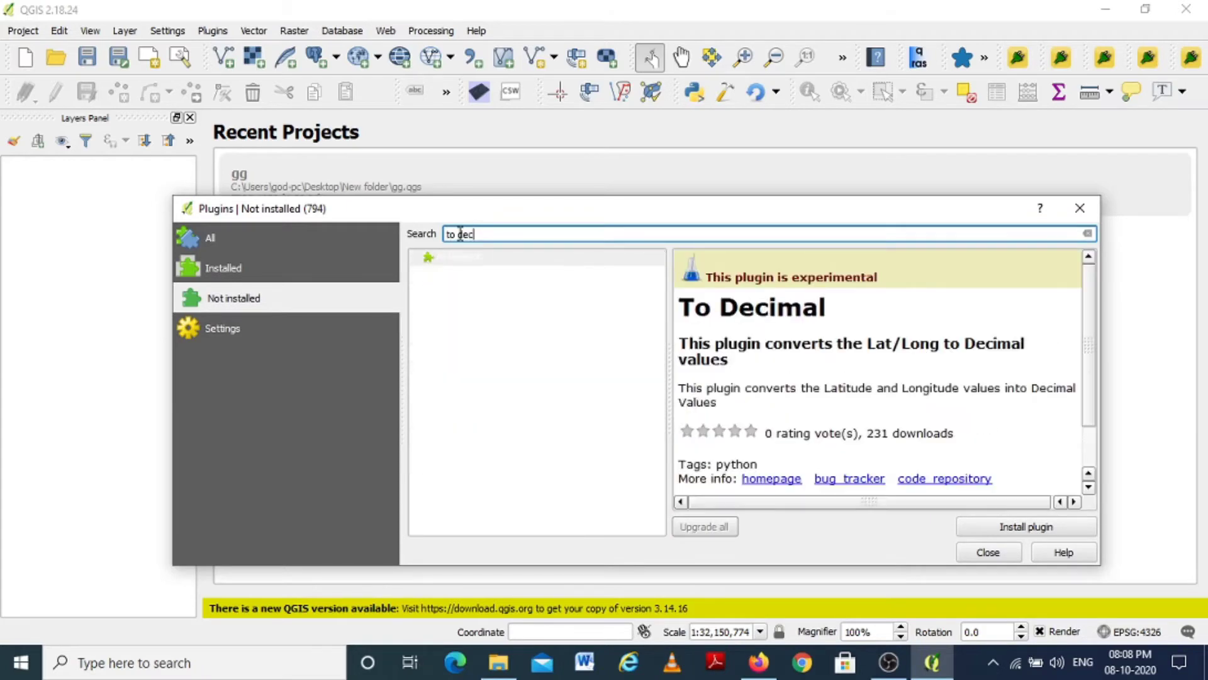
{"action": "type", "text": "imal"}
{"action": "left_click", "coordinate": [459, 261]}
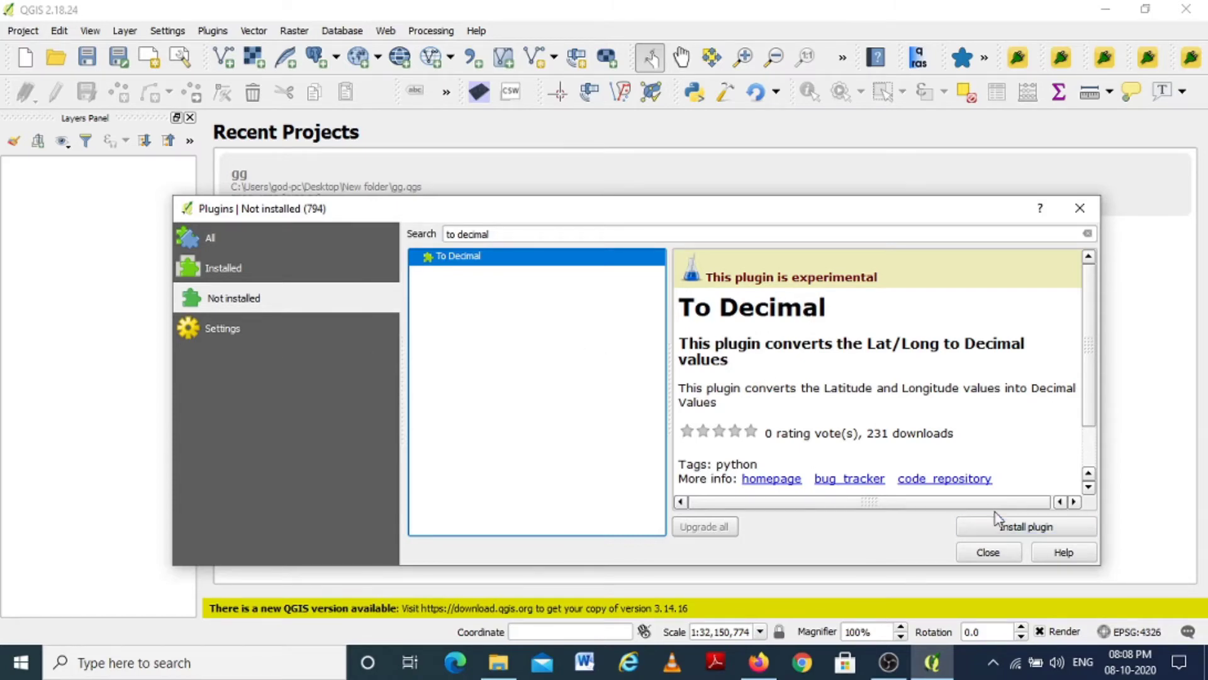
- Review plugin settings, then select To Decimal under All and install it
{"action": "left_click", "coordinate": [213, 335]}
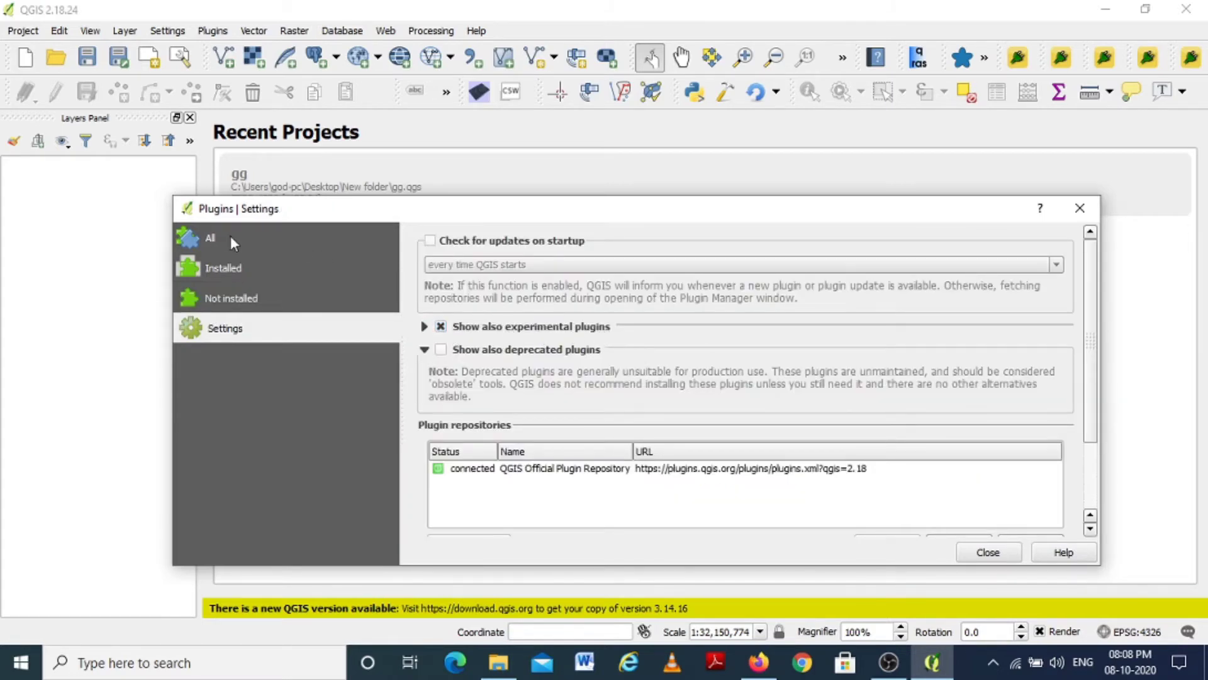
{"action": "left_click", "coordinate": [203, 240]}
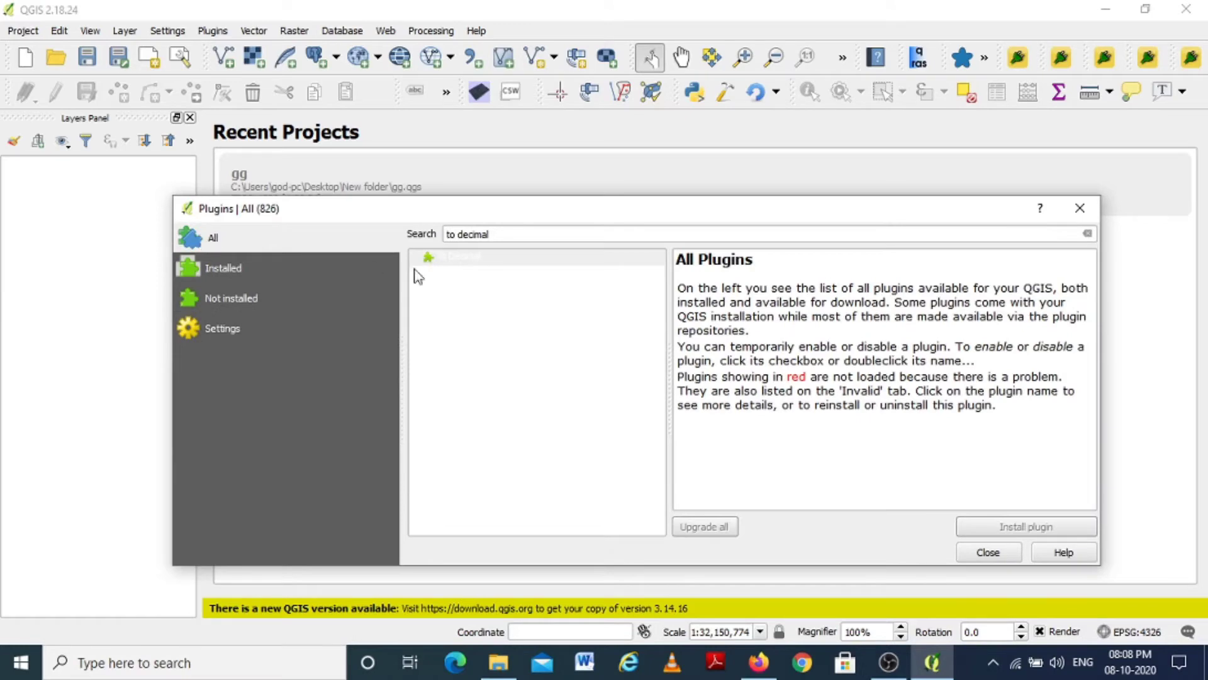
{"action": "left_click", "coordinate": [463, 259]}
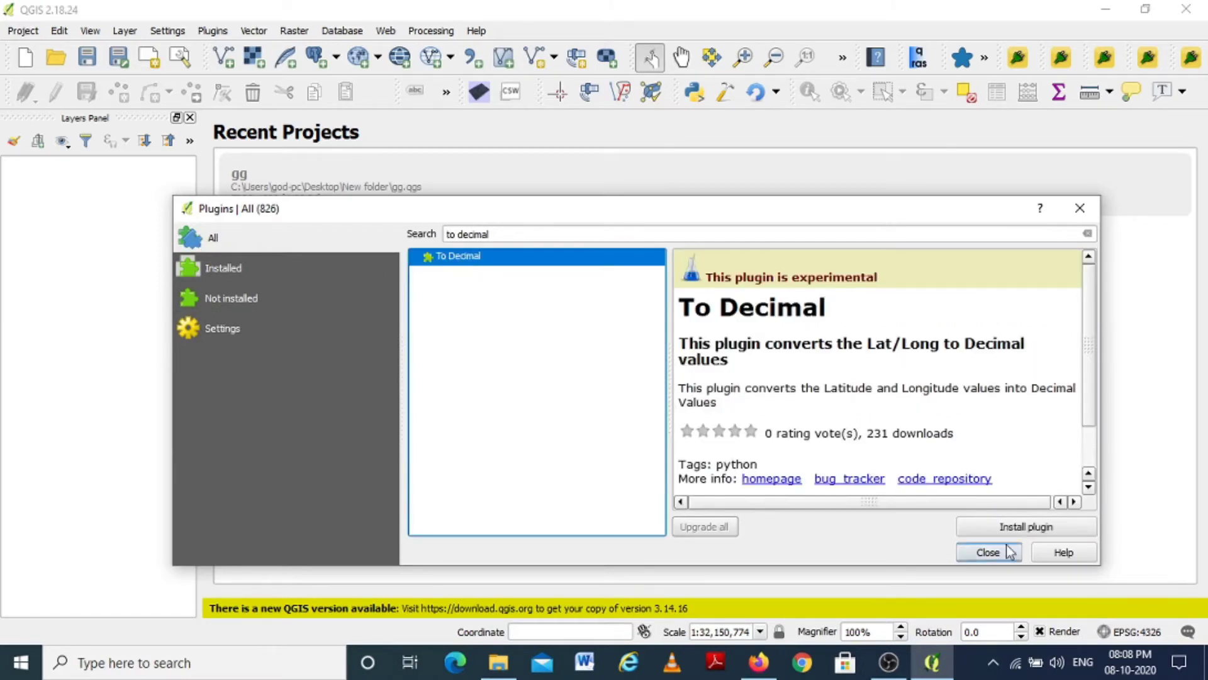
{"action": "left_click", "coordinate": [1022, 528]}
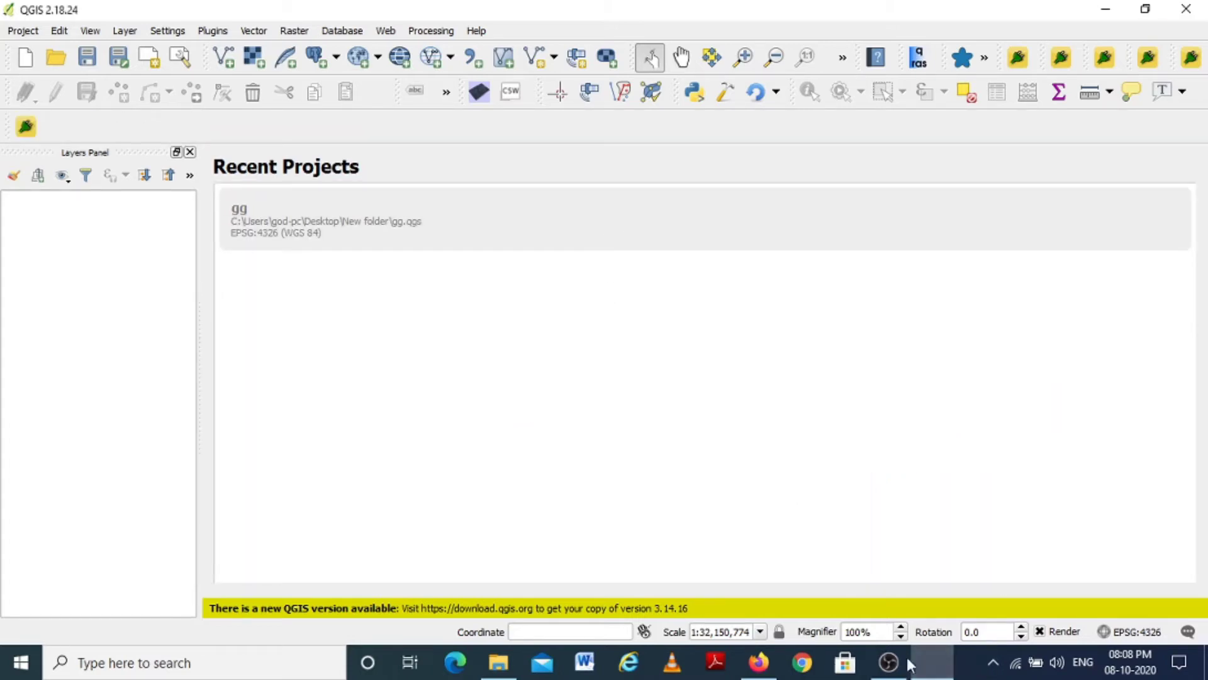
- Bring the plugin manager window back into view, move it up-left, and close it
{"action": "left_click", "coordinate": [928, 657]}
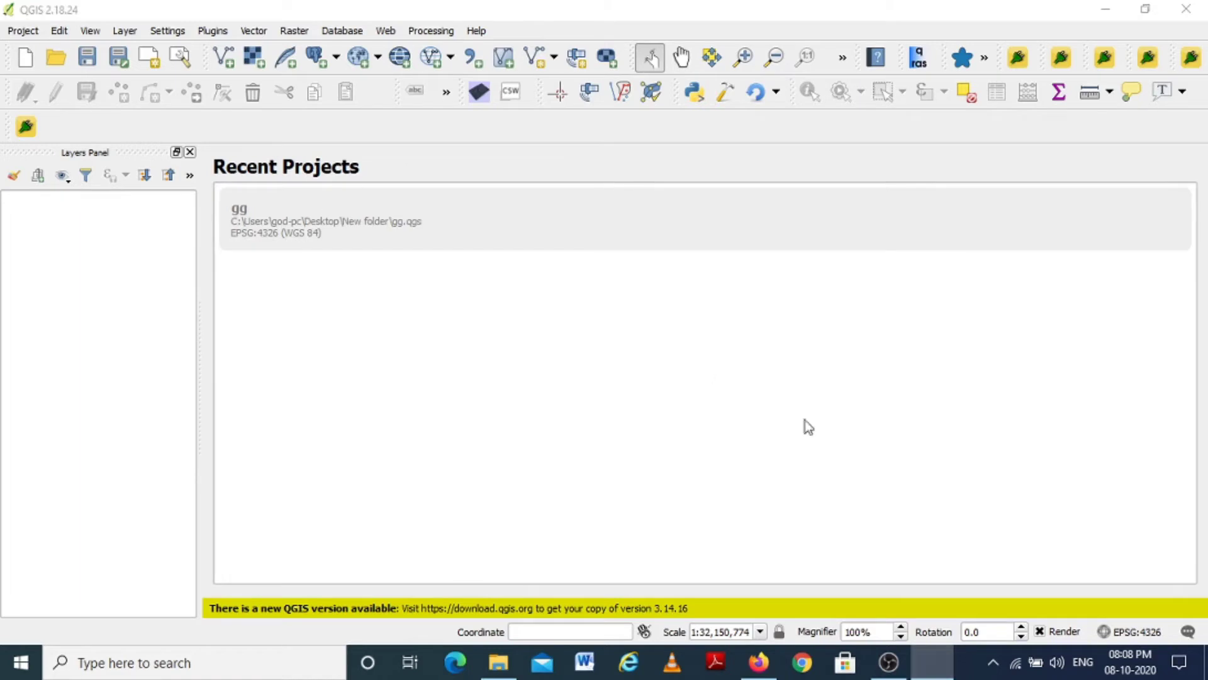
{"action": "mouse_move", "coordinate": [932, 662]}
{"action": "left_click", "coordinate": [910, 591]}
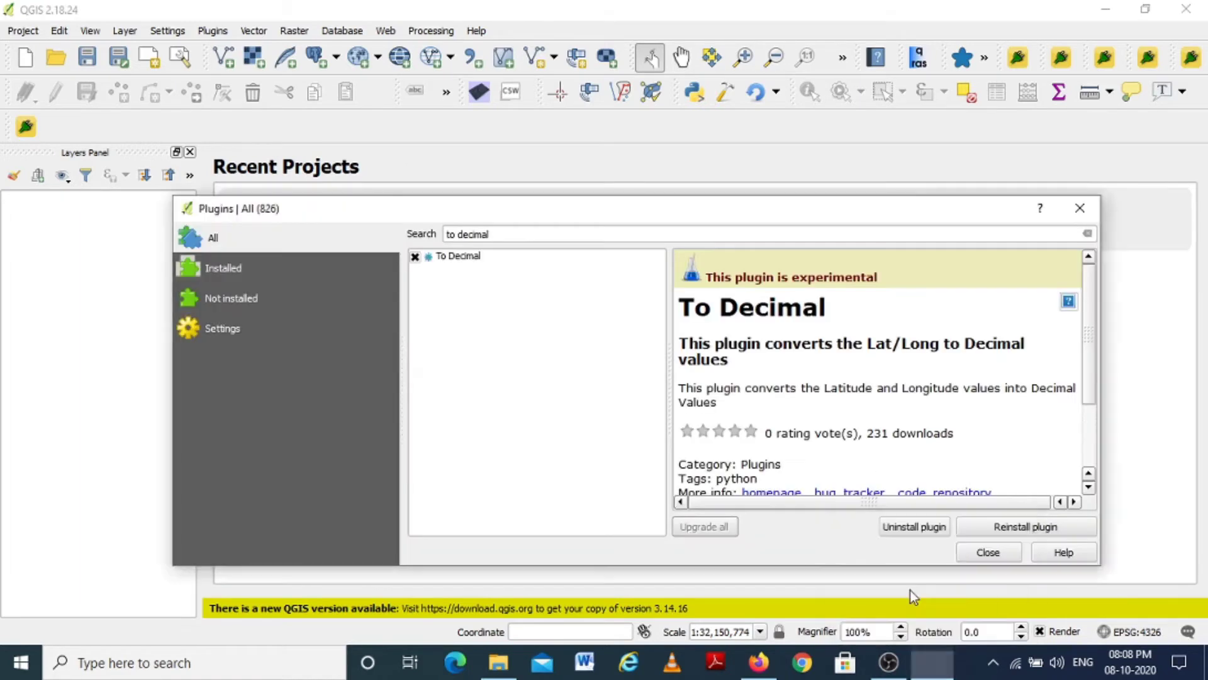
{"action": "left_click_drag", "start_coordinate": [493, 210], "coordinate": [429, 165]}
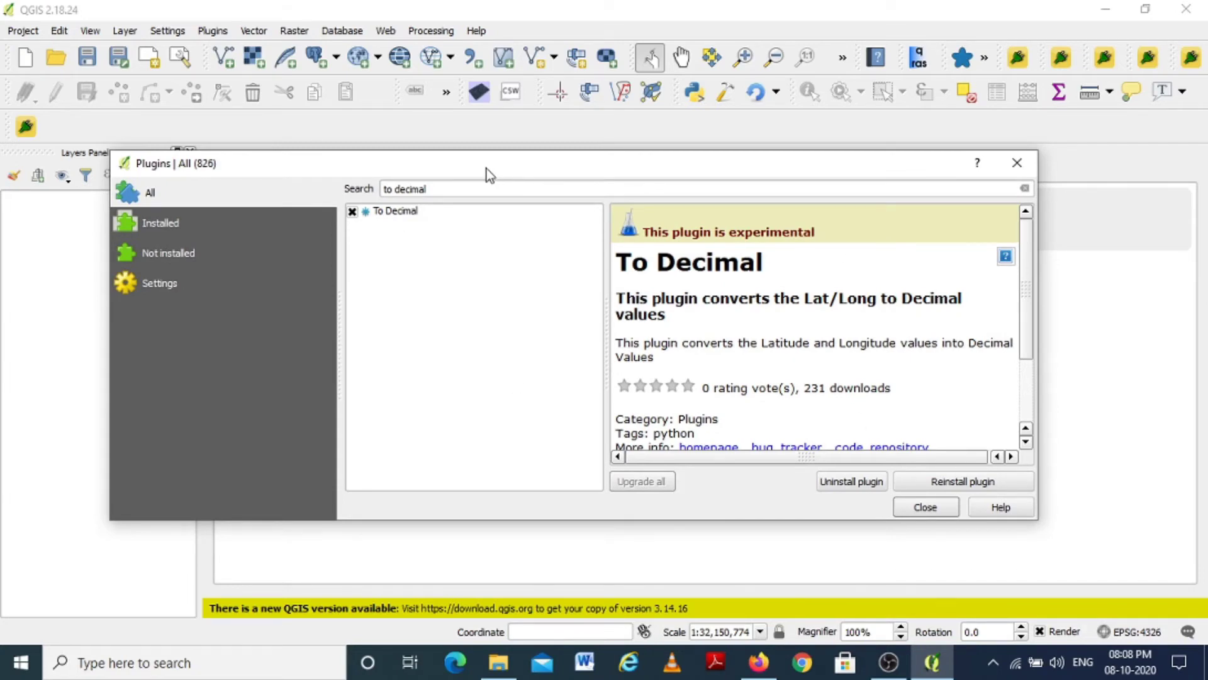
{"action": "left_click", "coordinate": [1017, 166]}
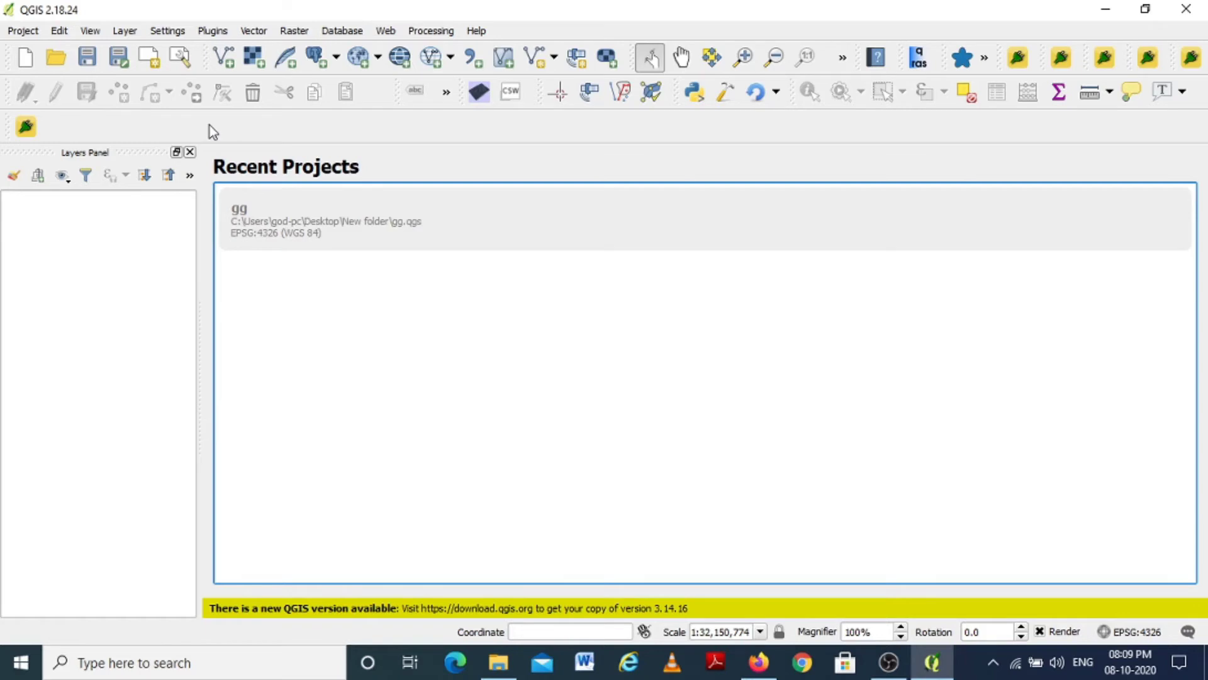
- Launch To Decimal from the Plugins menu, move its dialog left, and close it
{"action": "left_click", "coordinate": [217, 34]}
{"action": "mouse_move", "coordinate": [238, 223]}
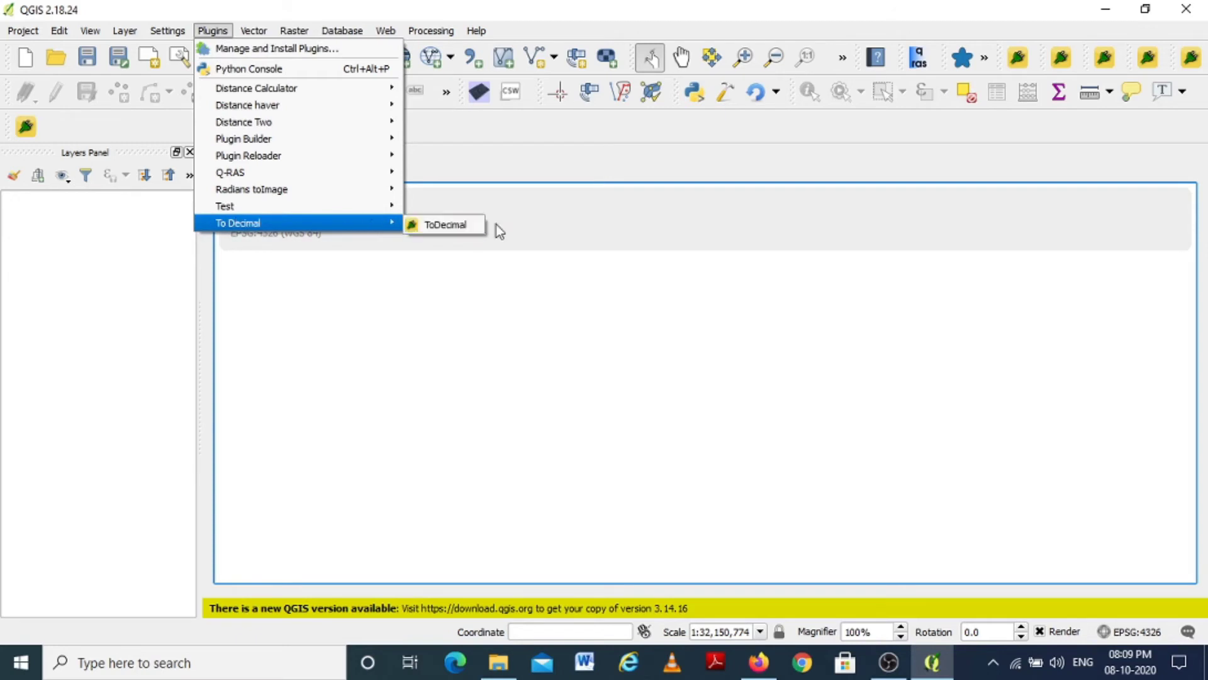
{"action": "left_click", "coordinate": [446, 232]}
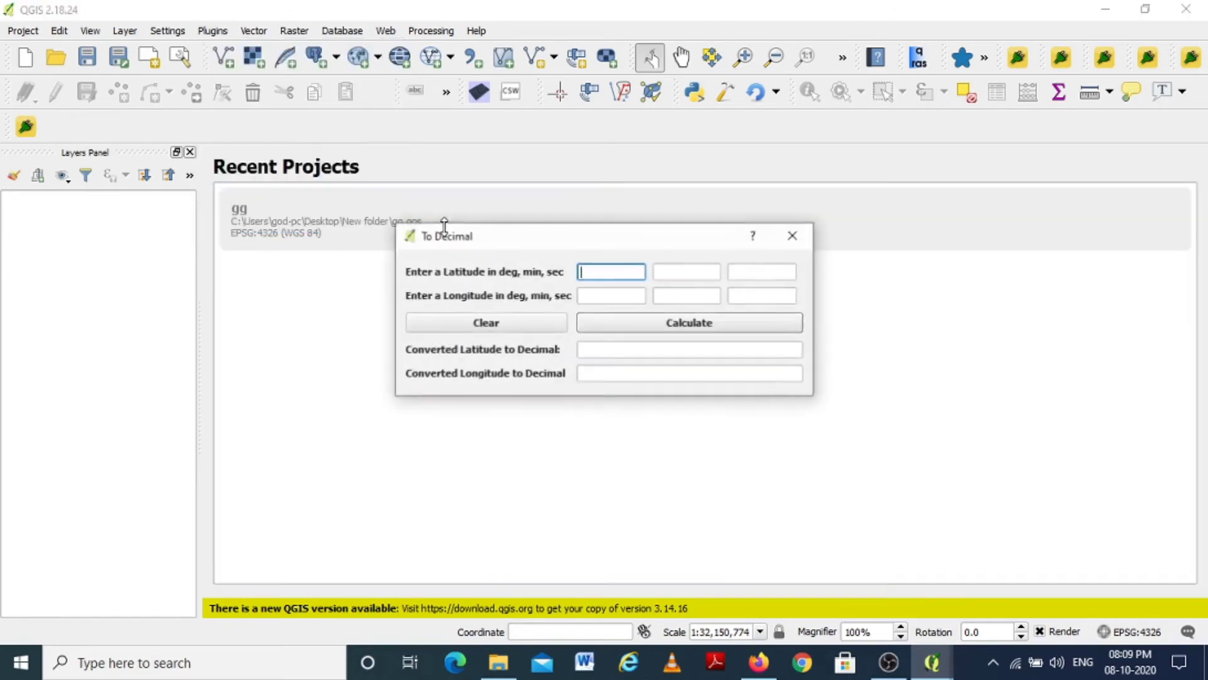
{"action": "left_click_drag", "start_coordinate": [479, 242], "coordinate": [258, 198]}
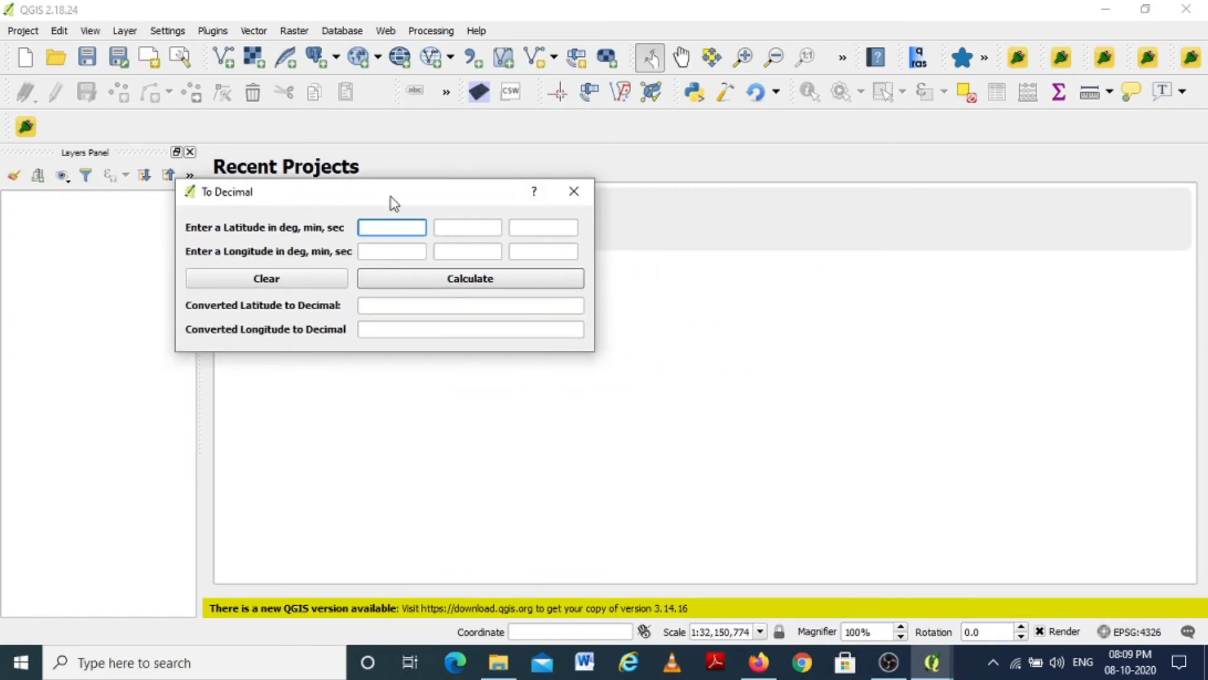
{"action": "left_click", "coordinate": [572, 193]}
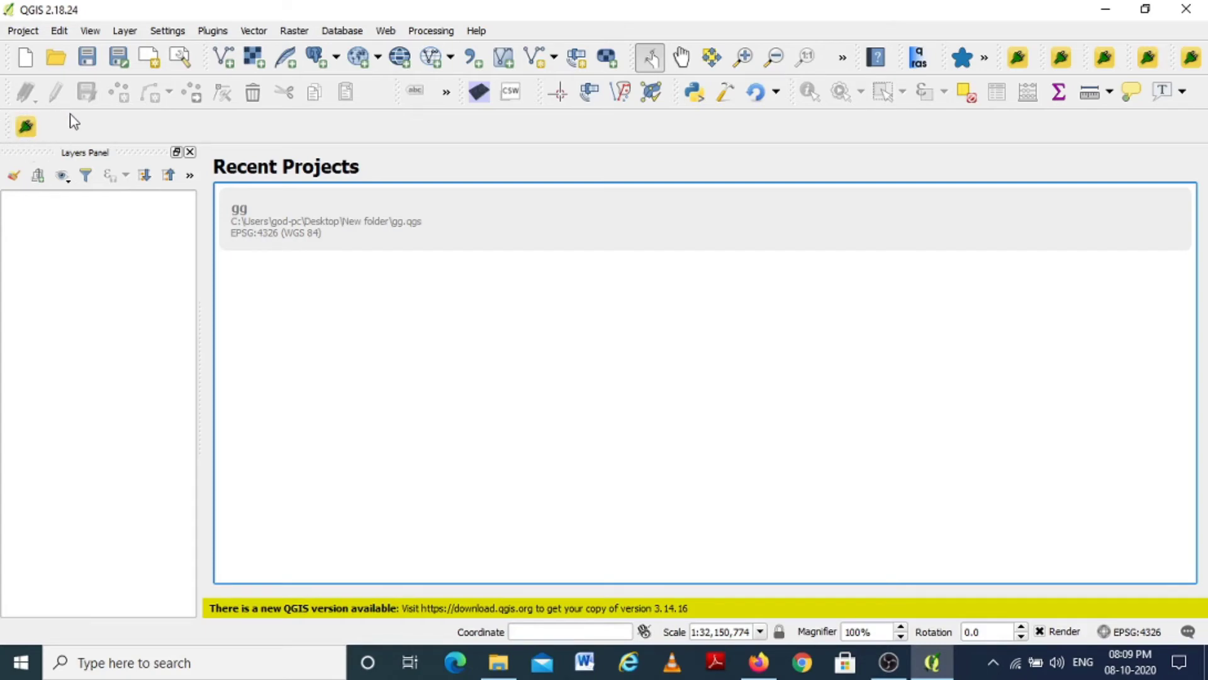
- Launch To Decimal from the toolbar, reposition and close it, and reopen the Plugins menu
{"action": "left_click", "coordinate": [27, 130]}
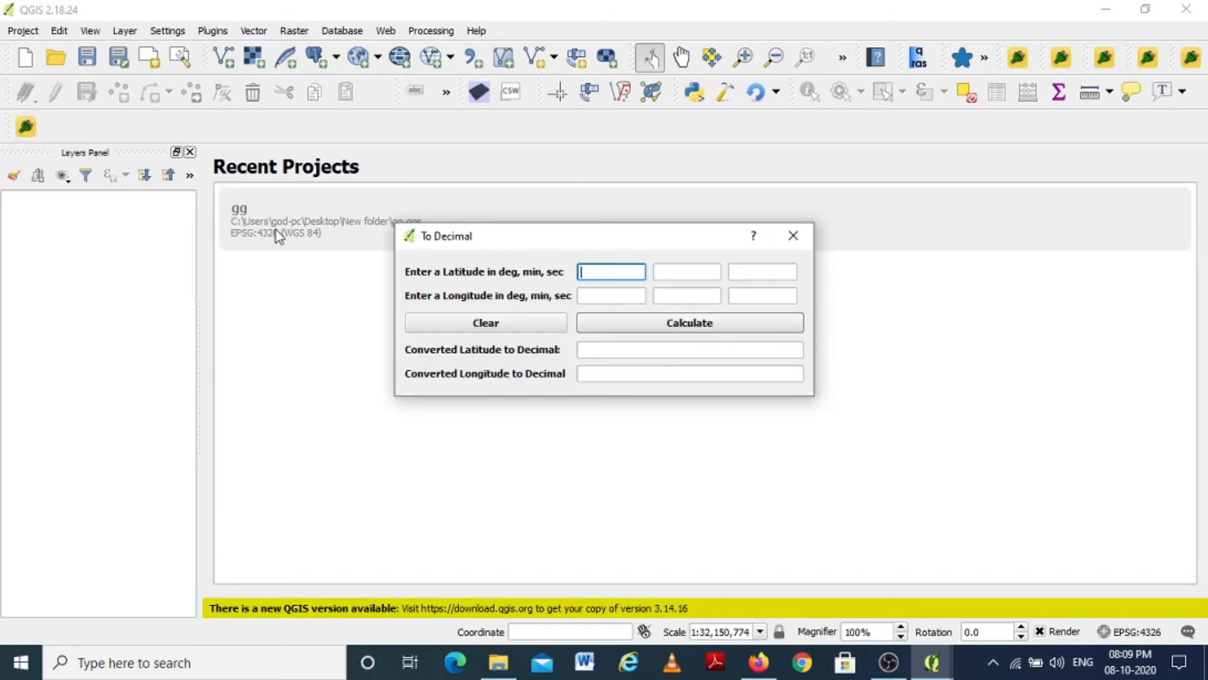
{"action": "left_click_drag", "start_coordinate": [453, 241], "coordinate": [240, 182]}
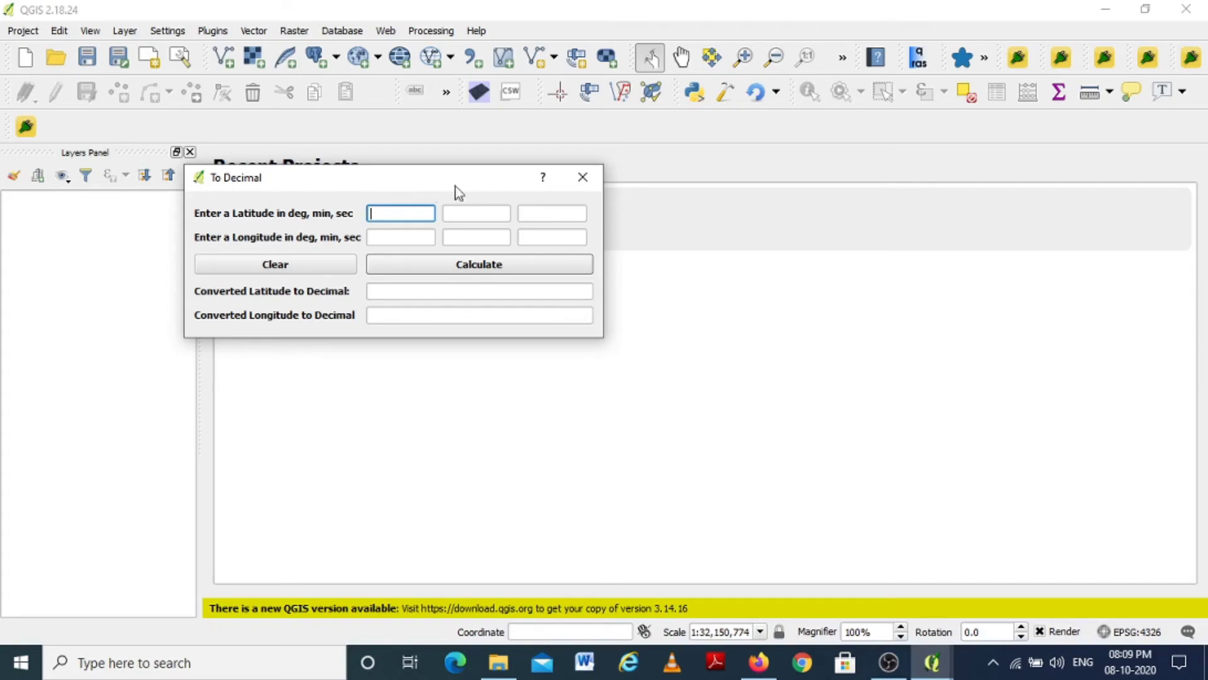
{"action": "left_click", "coordinate": [583, 177]}
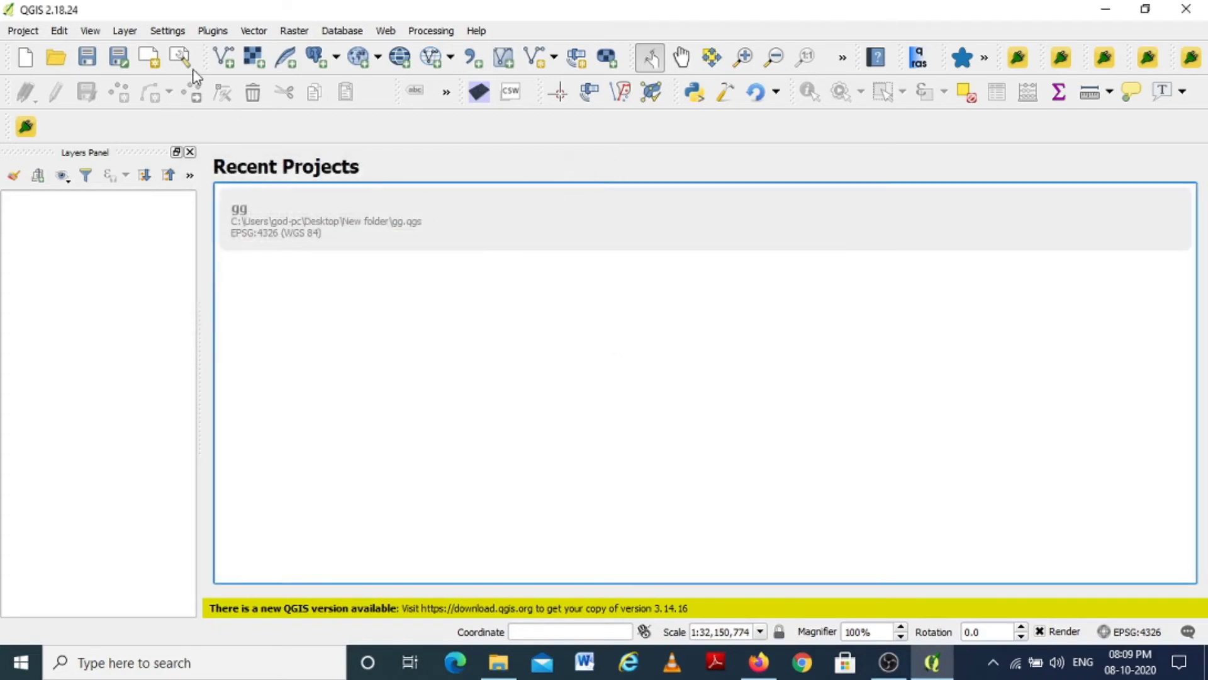
{"action": "left_click", "coordinate": [213, 31]}
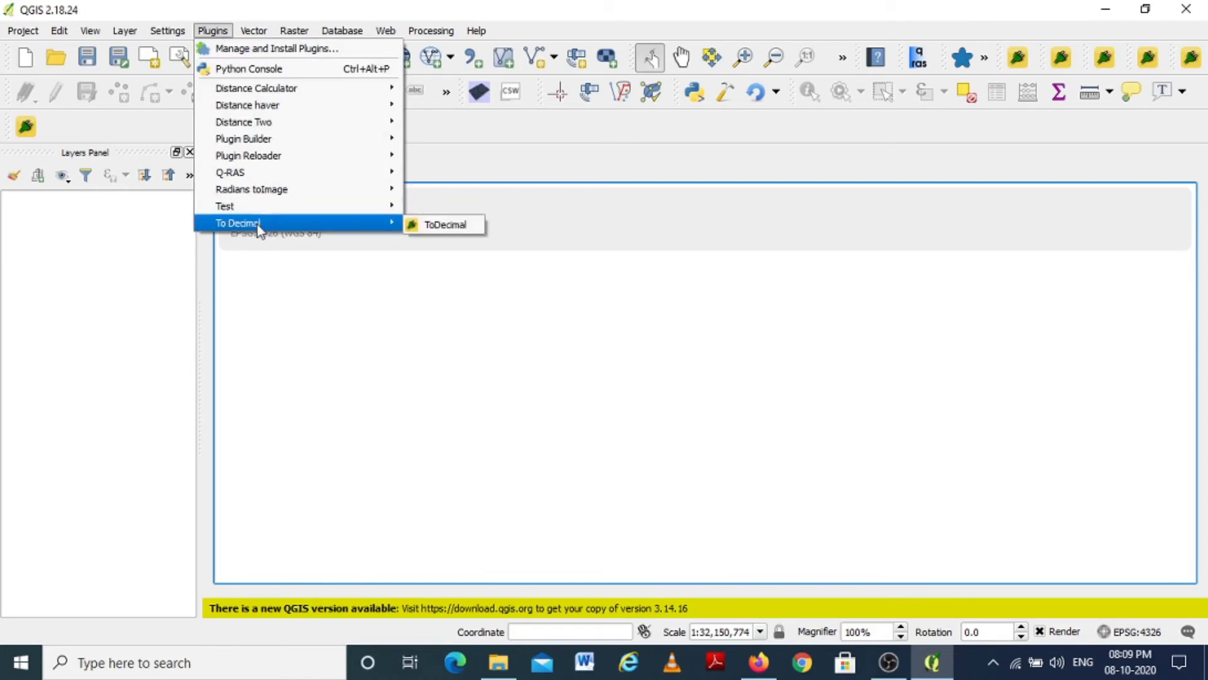
- Launch To Decimal, move it to the upper left, and enter latitude 87° 23′ 65″
{"action": "left_click", "coordinate": [460, 227]}
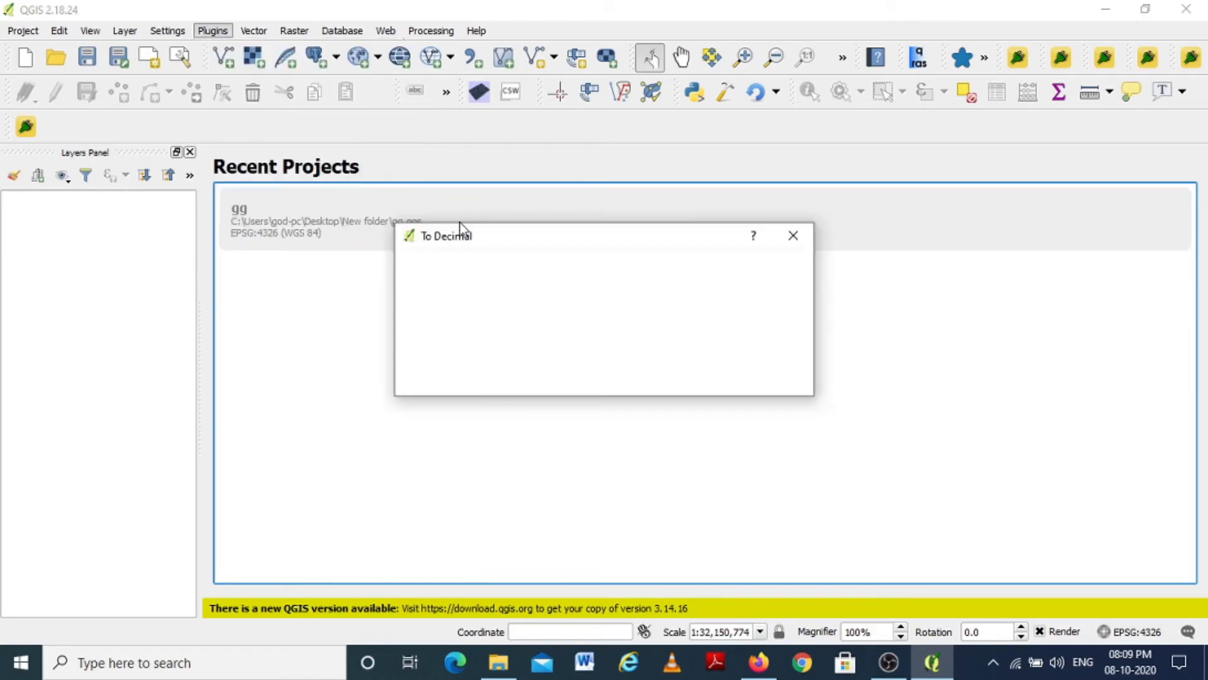
{"action": "left_click_drag", "start_coordinate": [515, 239], "coordinate": [269, 181]}
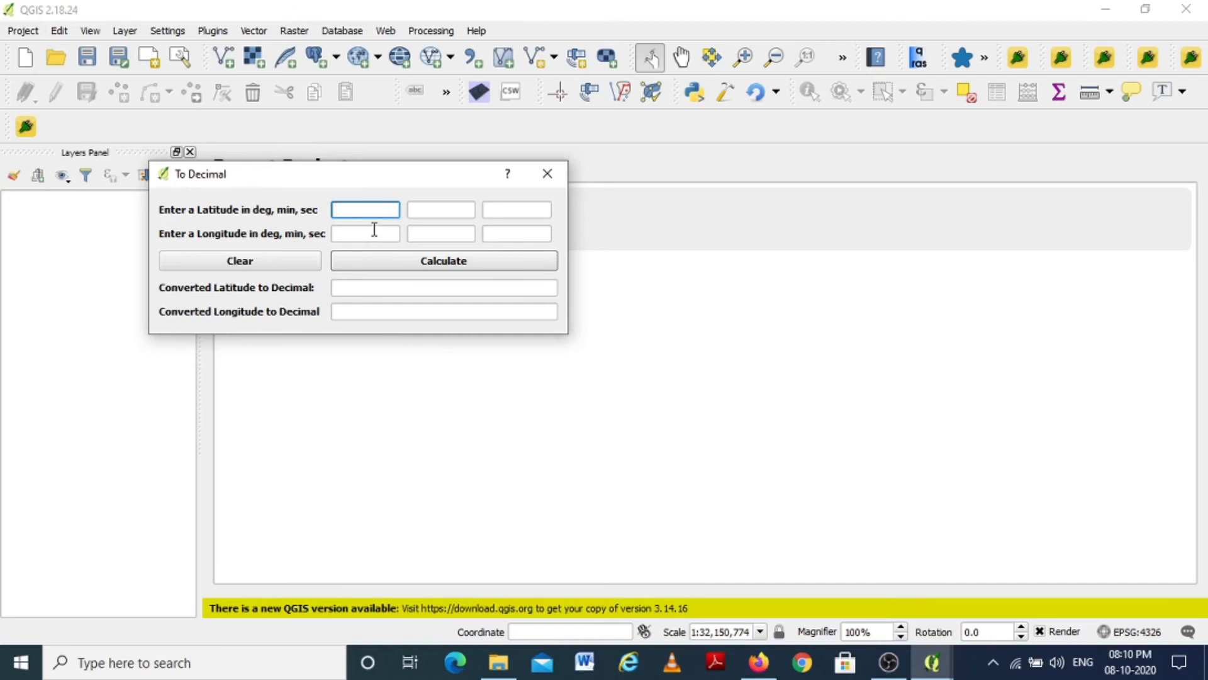
{"action": "left_click", "coordinate": [390, 287]}
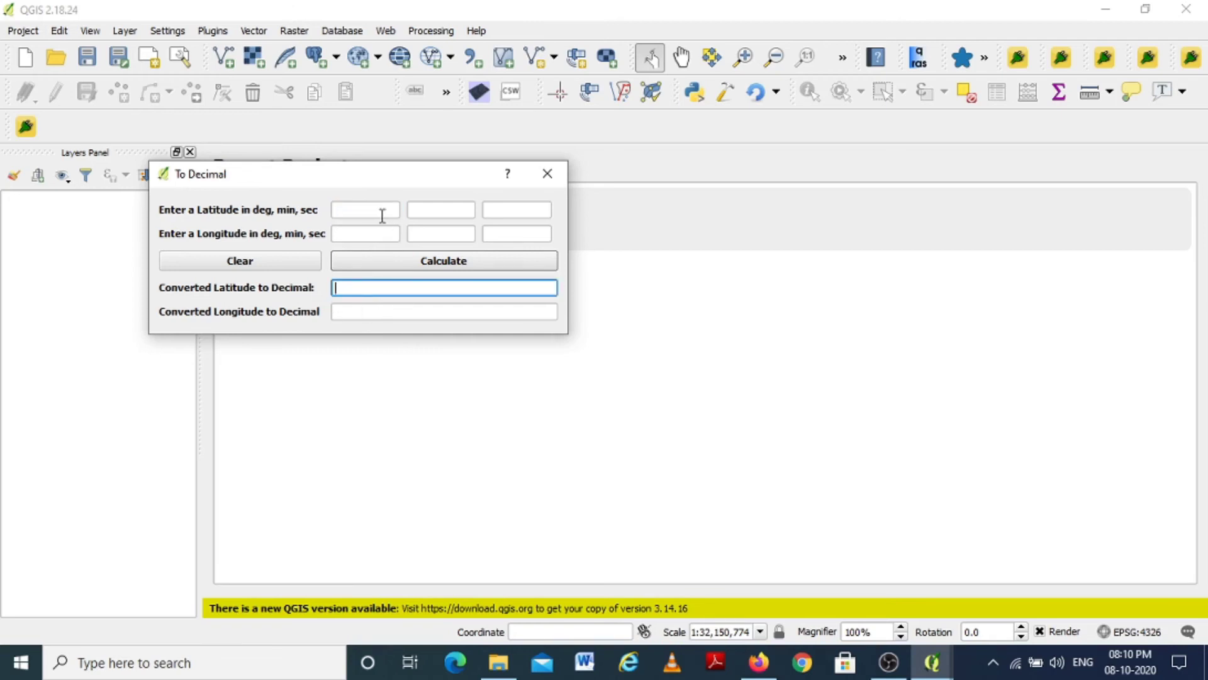
{"action": "left_click", "coordinate": [381, 214]}
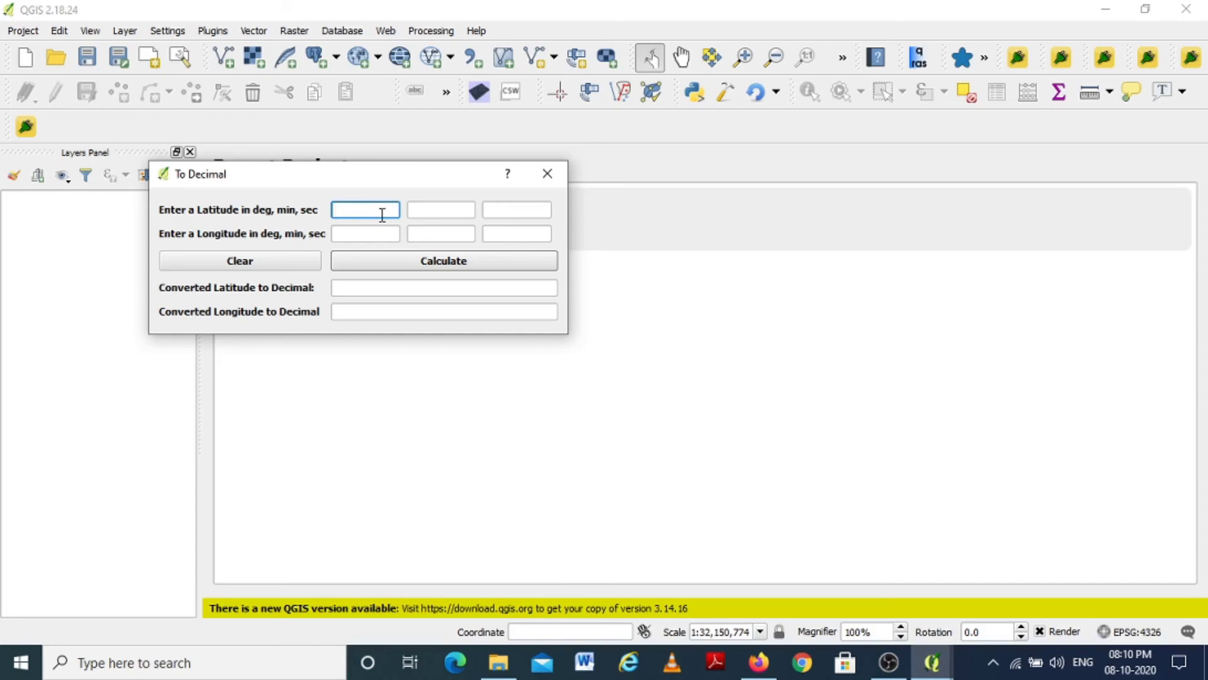
{"action": "type", "text": "8"}
{"action": "type", "text": "7"}
{"action": "key", "text": "Tab"}
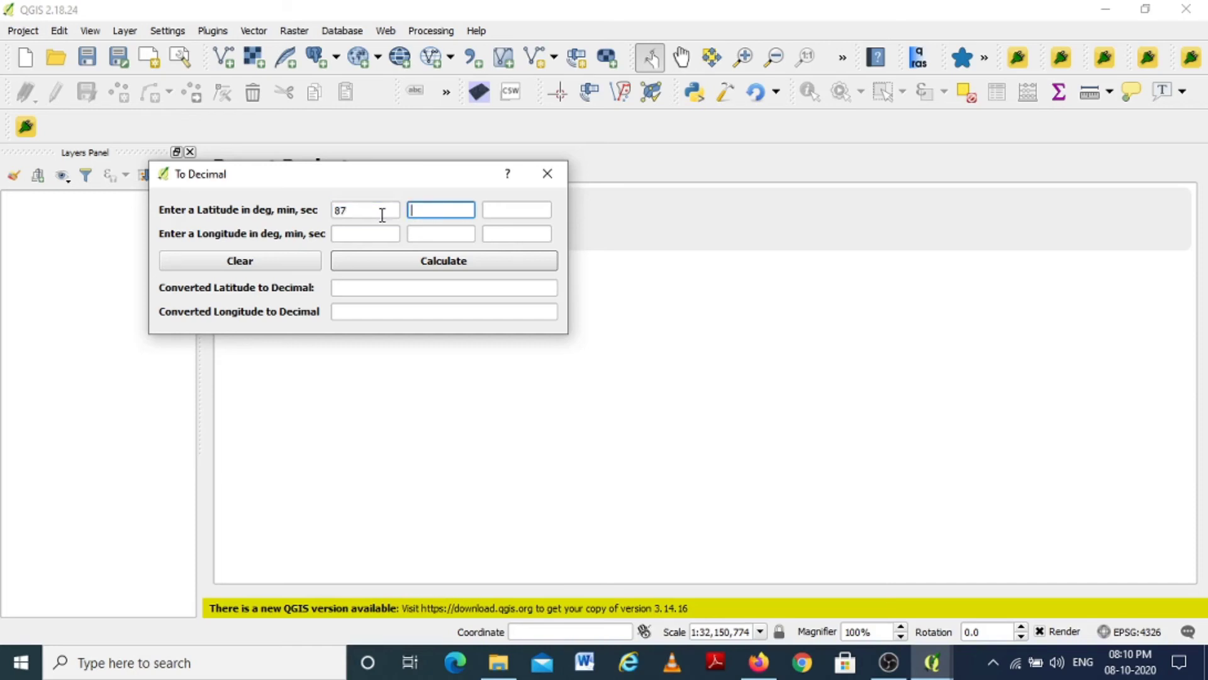
{"action": "type", "text": "23"}
{"action": "key", "text": "Tab"}
{"action": "type", "text": "65"}
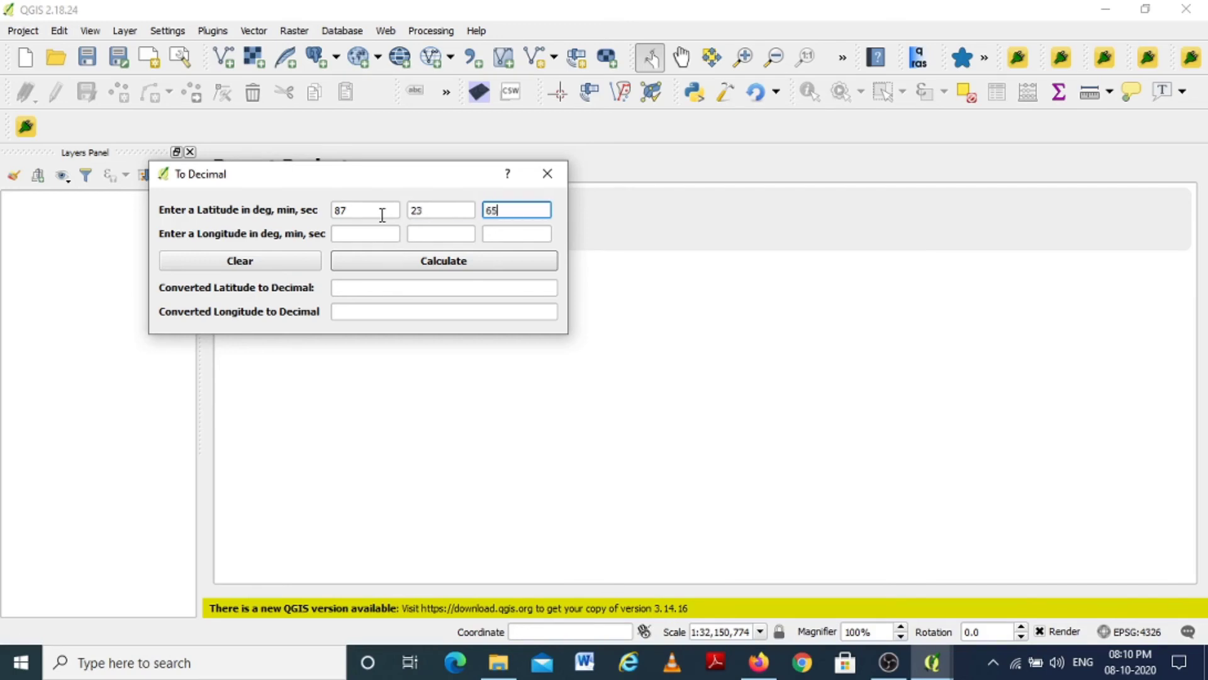
- Enter longitude 43° 89′ 34″ in the degrees, minutes and seconds fields
{"action": "left_click", "coordinate": [356, 234]}
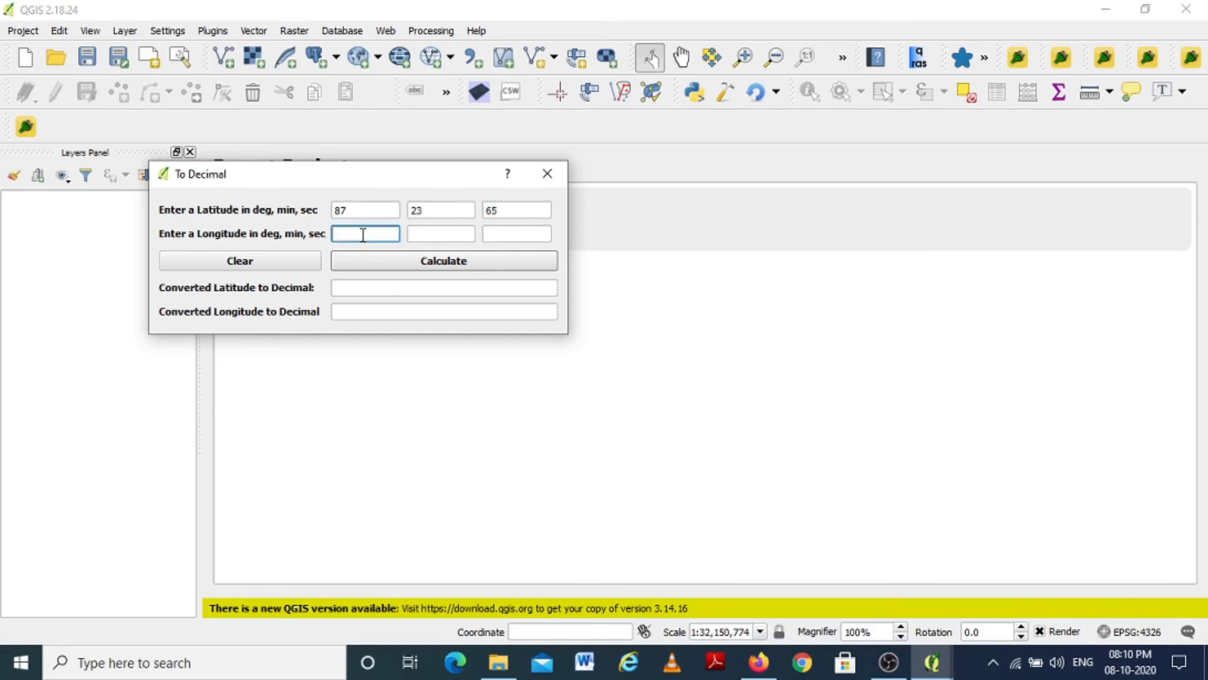
{"action": "type", "text": "43"}
{"action": "key", "text": "Tab"}
{"action": "type", "text": "89"}
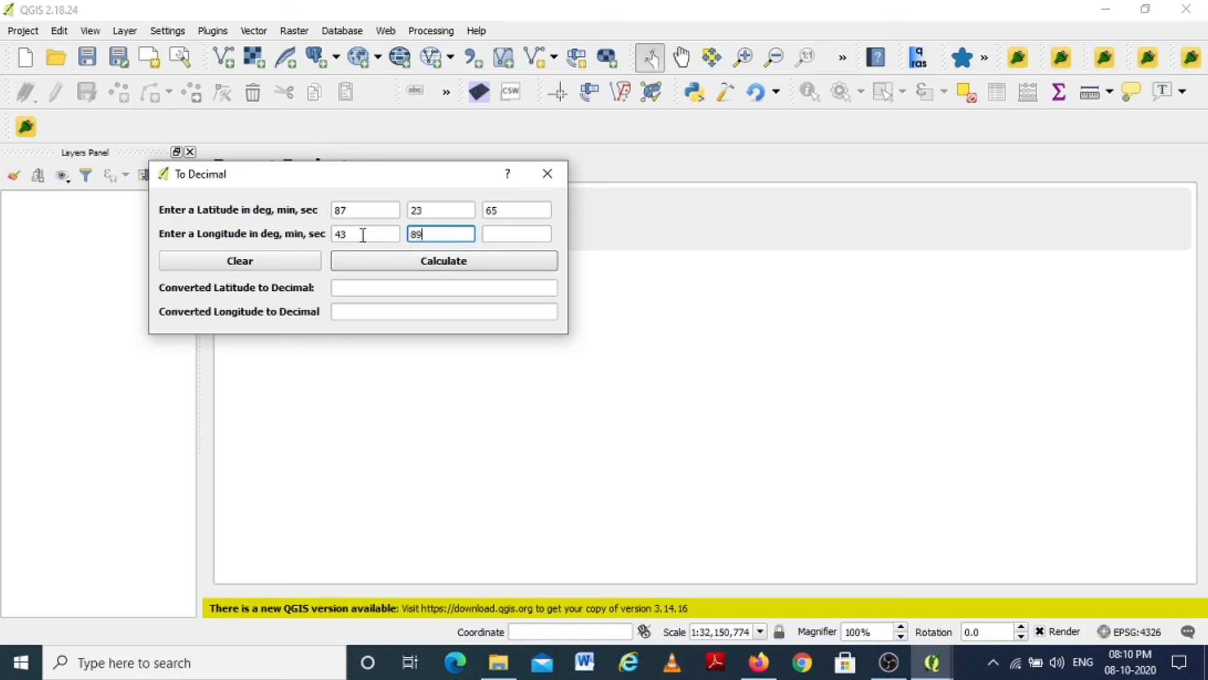
{"action": "key", "text": "Tab"}
{"action": "type", "text": "34"}
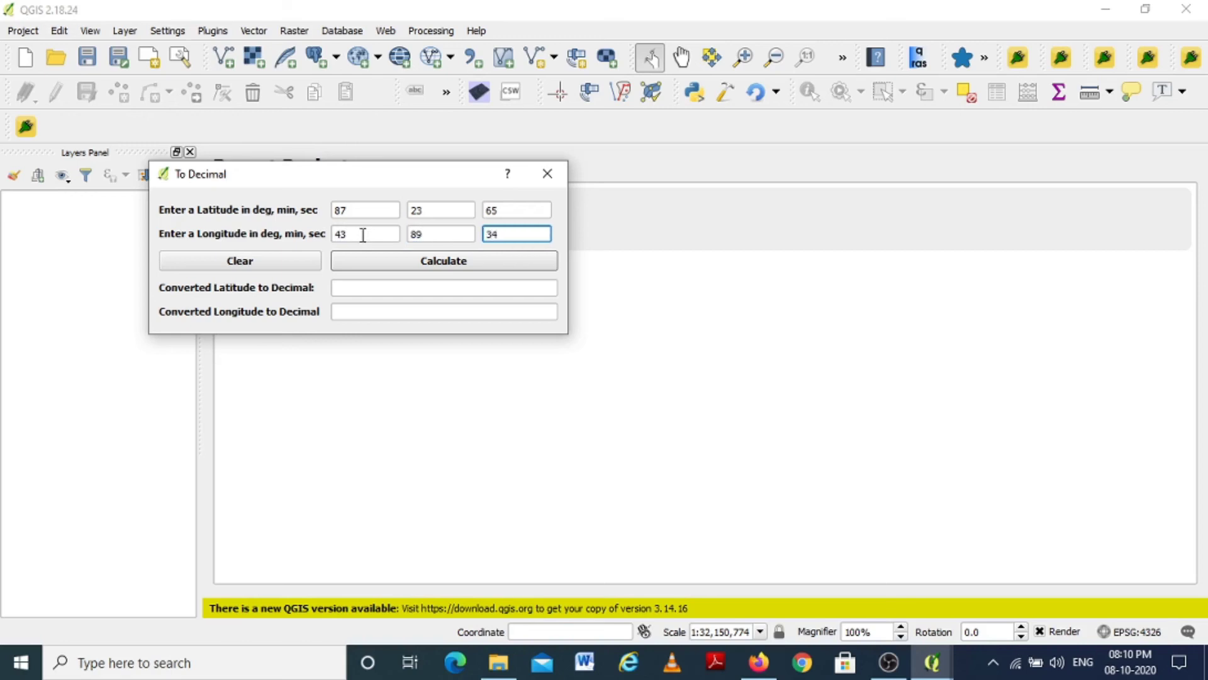
- Calculate the decimal values: latitude 87.4014 and longitude 44.4928
{"action": "left_click", "coordinate": [421, 258]}
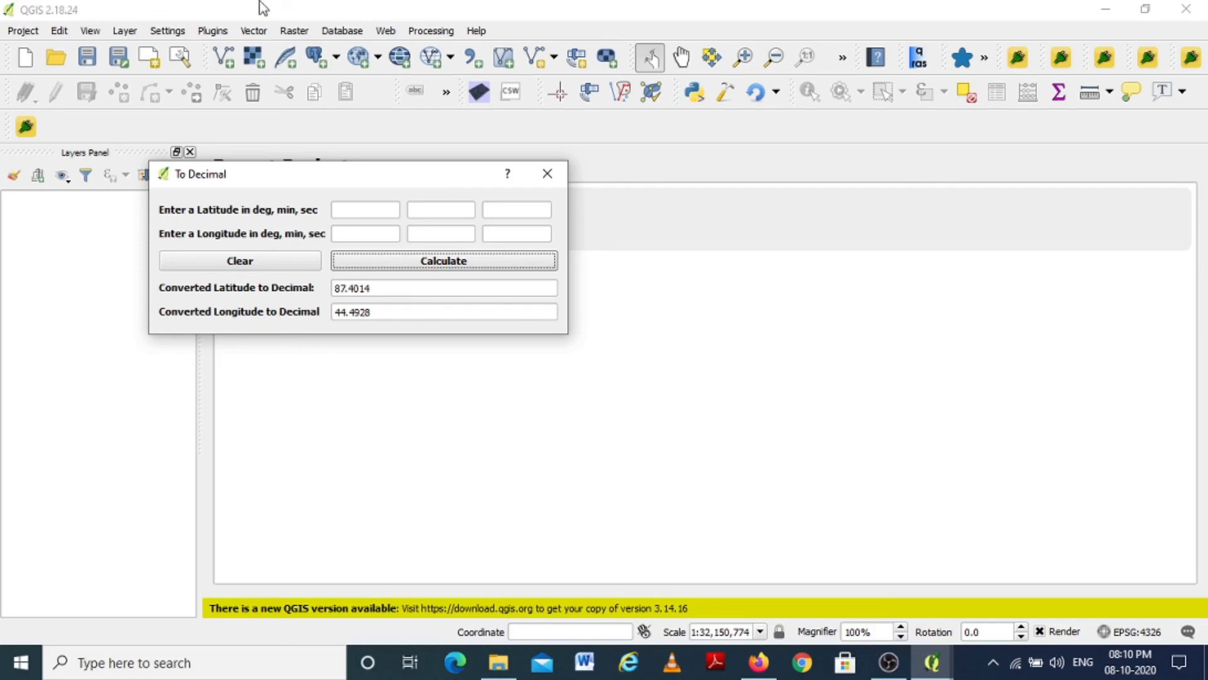
{"action": "left_click", "coordinate": [546, 175]}
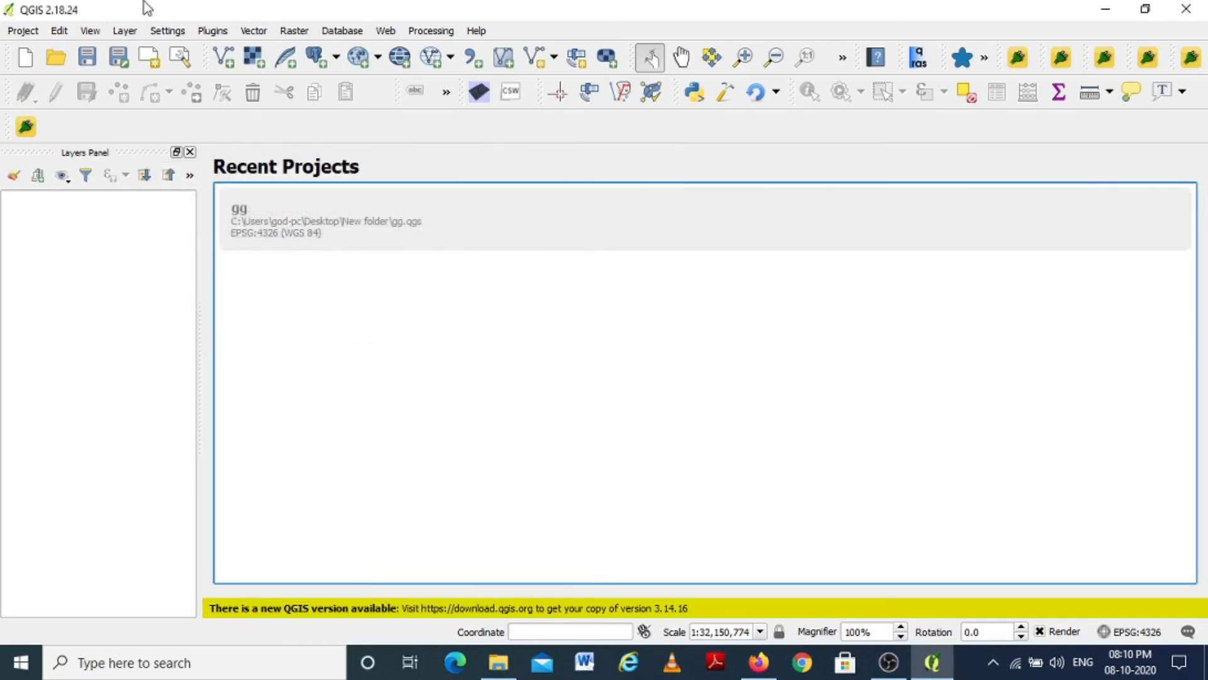